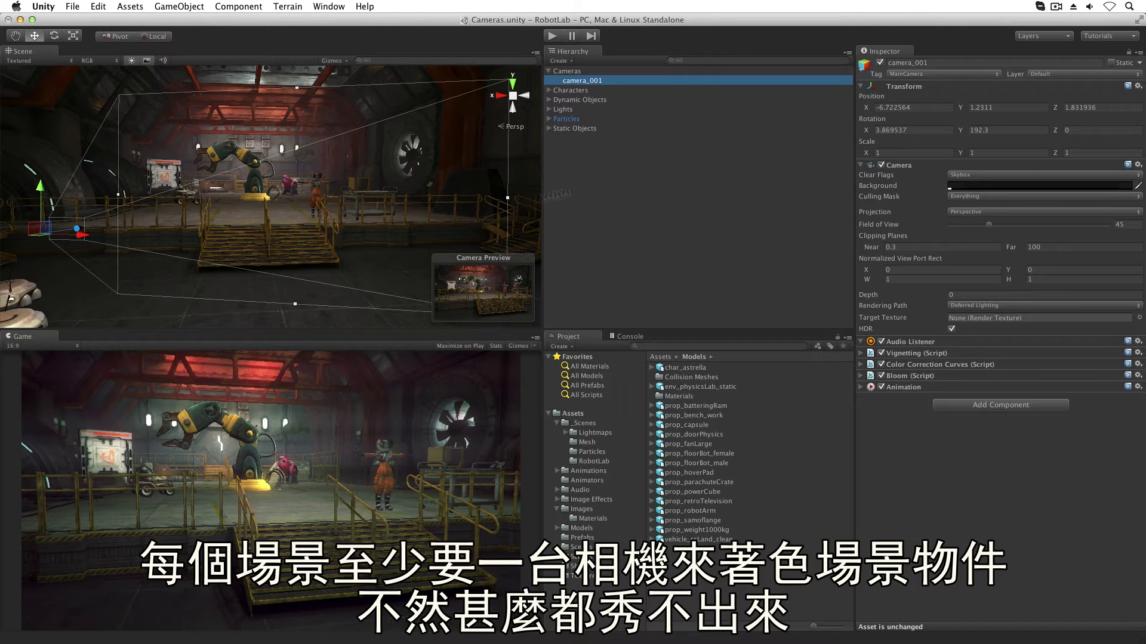
- Deactivate camera_001 to check what renders without a camera, and inspect the Main Camera of a new scene
left_click(880, 63)
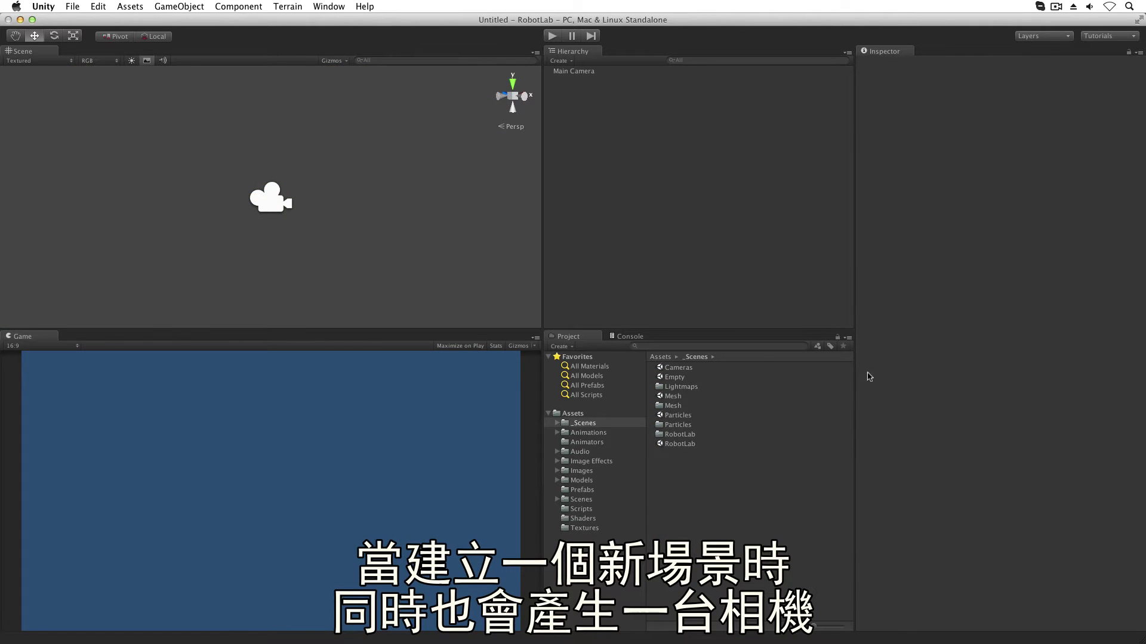
left_click(583, 71)
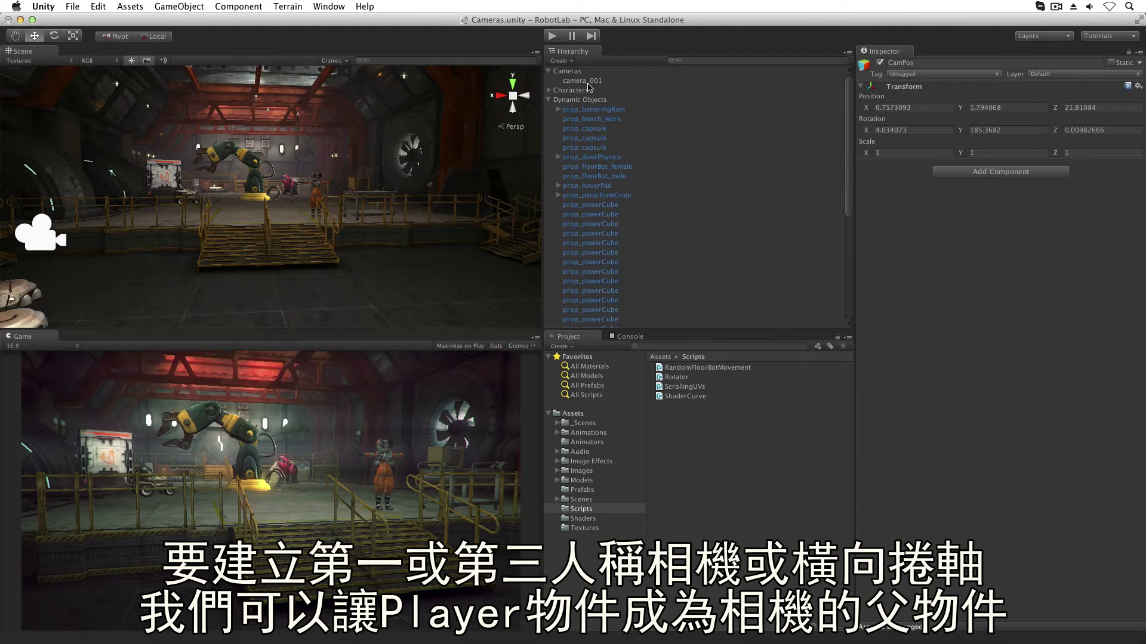
- Parent camera_001 to prop_floorBot_male and place it without rotation at X 0, Y about 0.604, Z 0.04 for a first-person view
left_click_drag(584, 82, 628, 179)
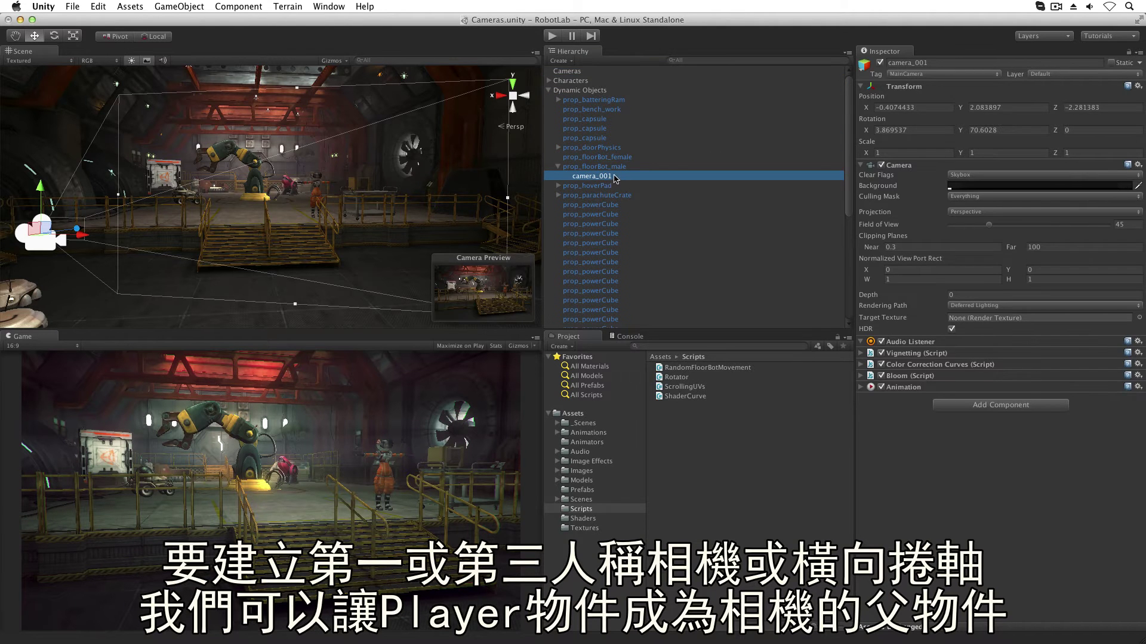
double_click(594, 167)
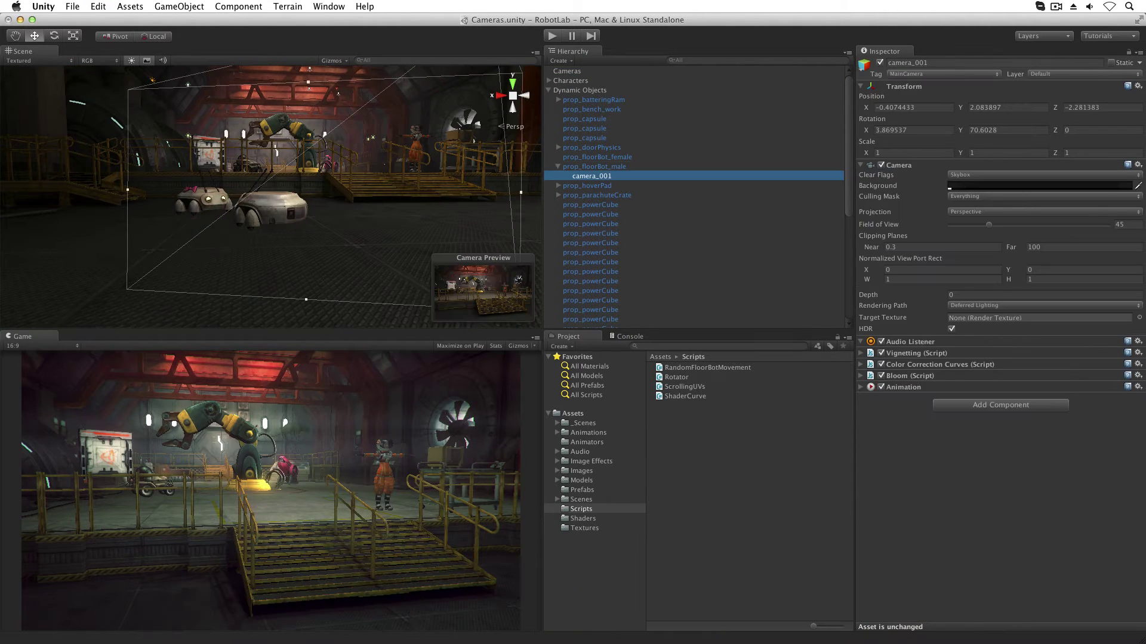
left_click(1138, 85)
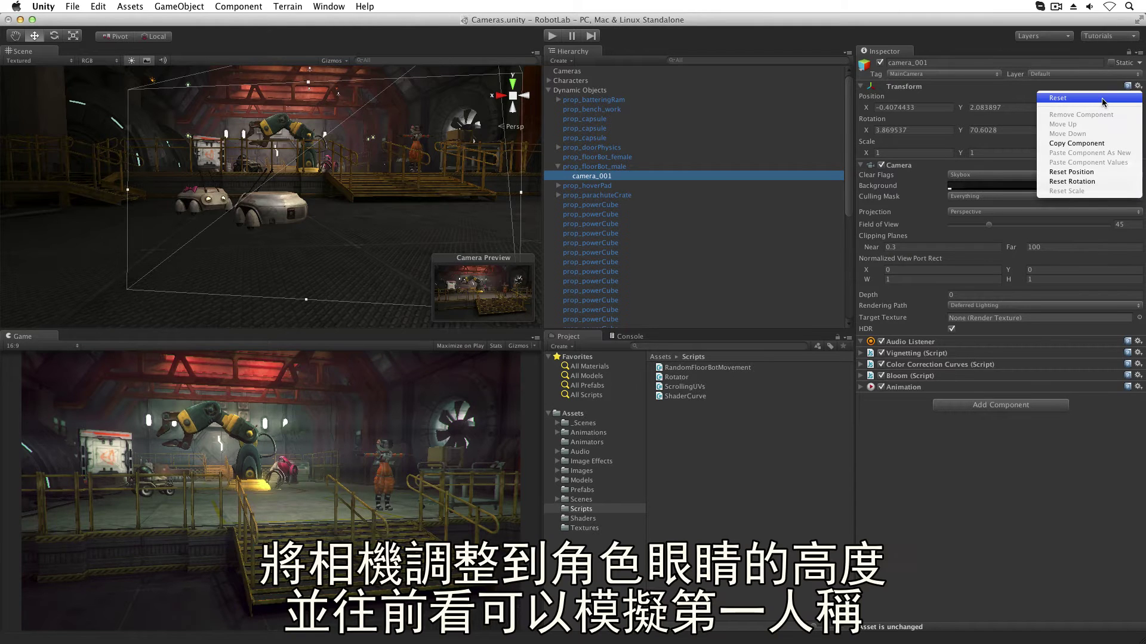
left_click(1098, 103)
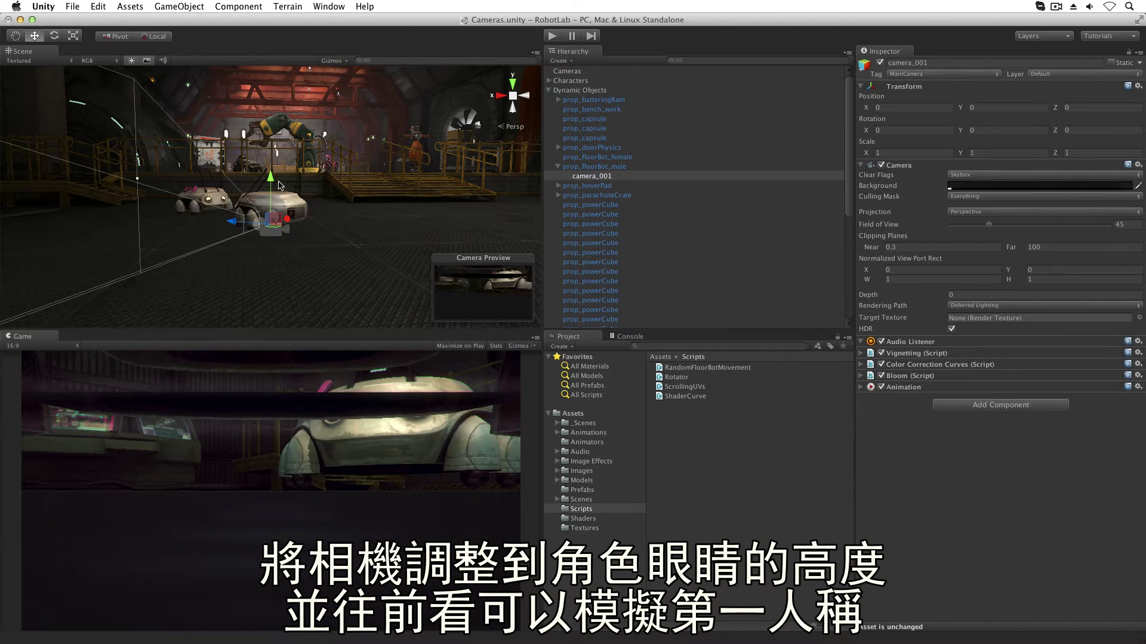
left_click_drag(270, 184, 269, 140)
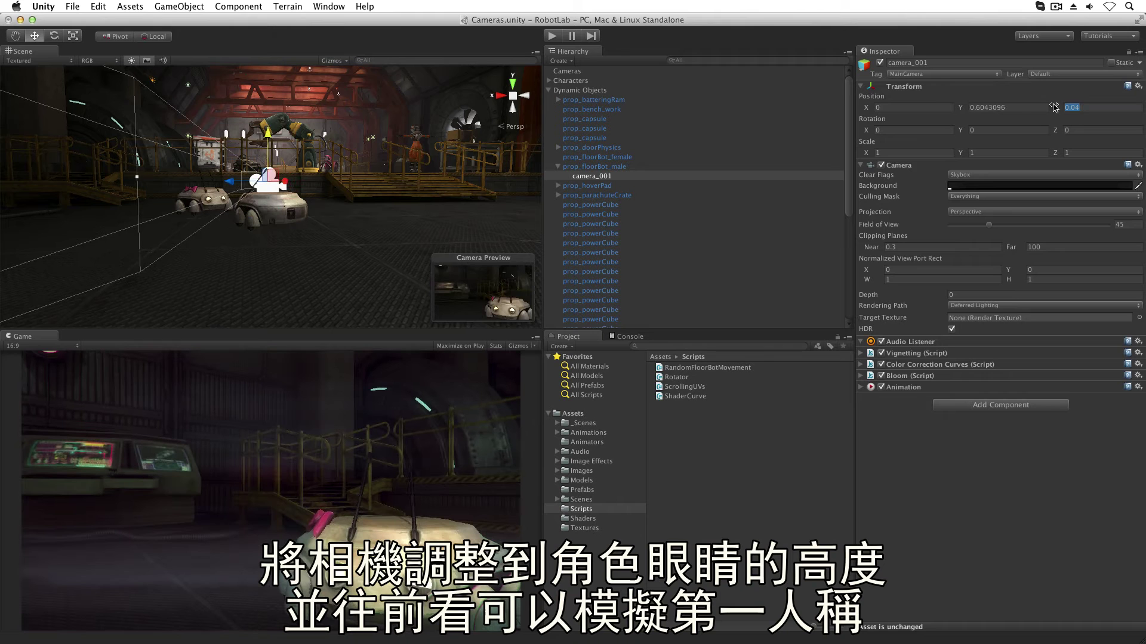
left_click_drag(1054, 108, 1056, 109)
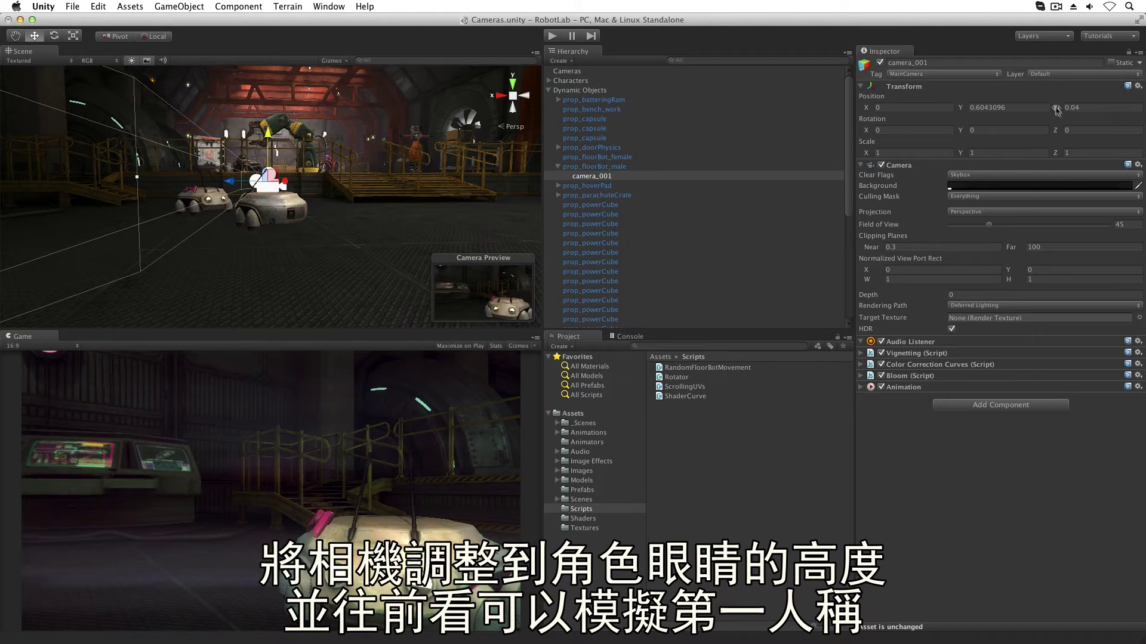
- Run the scene and move camera_001 above and behind prop_floorBot_male to imitate a third-person view
left_click(550, 38)
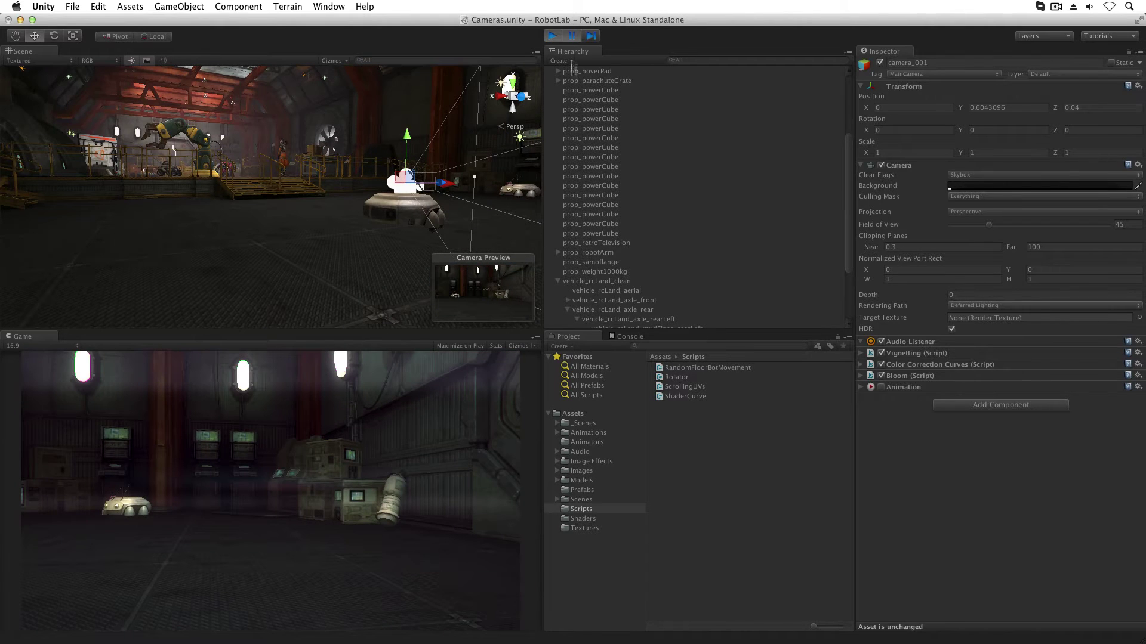
left_click_drag(404, 142, 404, 132)
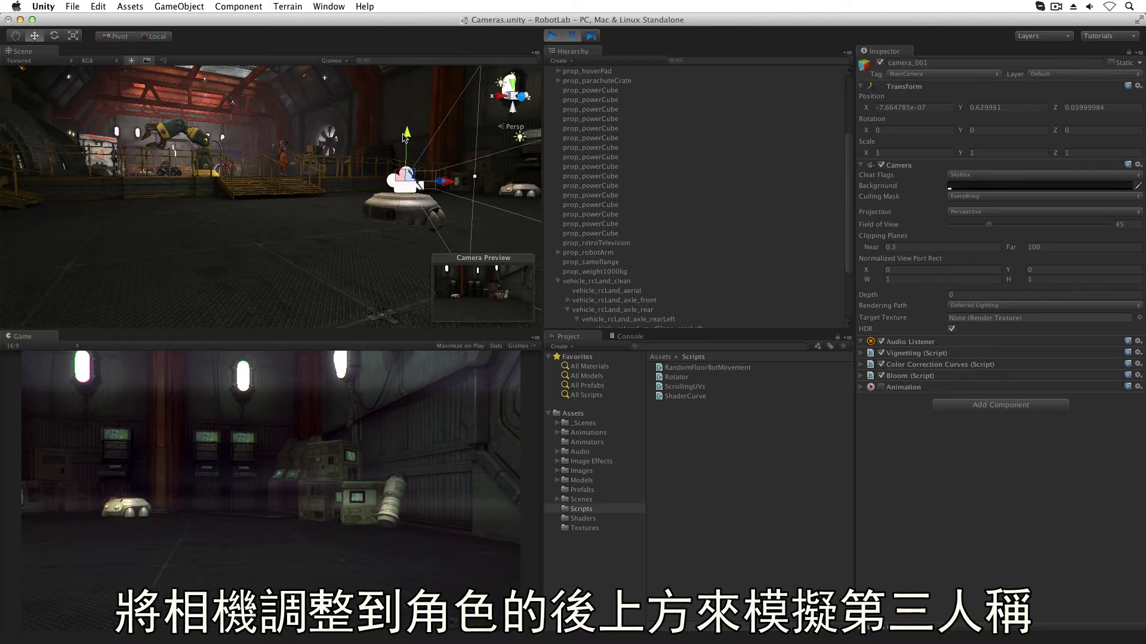
left_click_drag(435, 179, 266, 174)
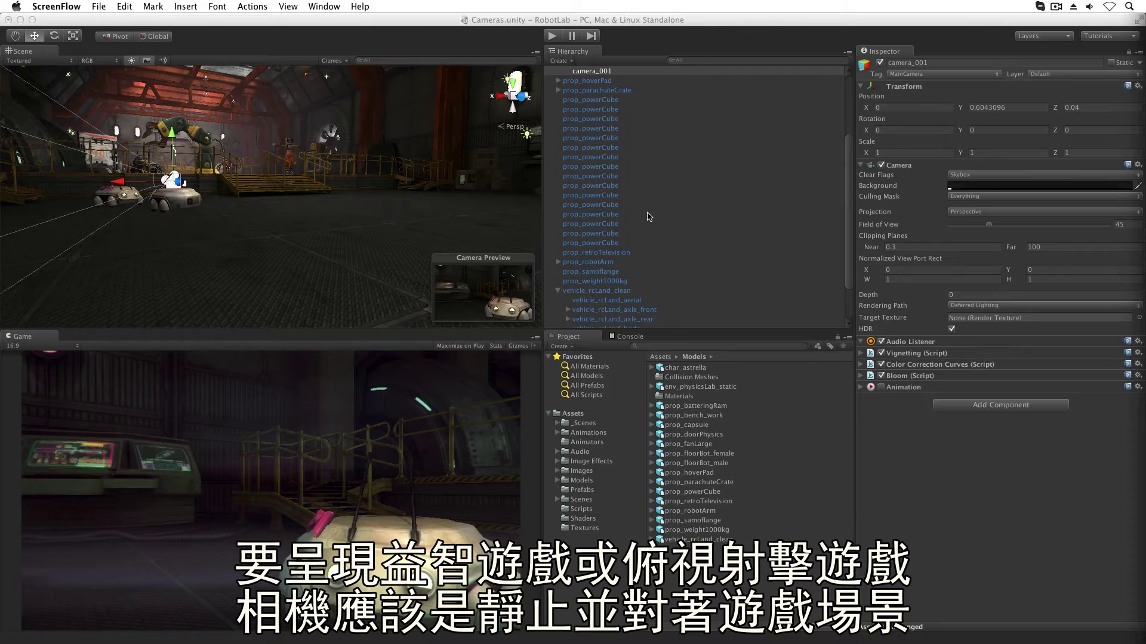
- Move camera_001 out of prop_floorBot_male and back into the Cameras group
left_click(690, 72)
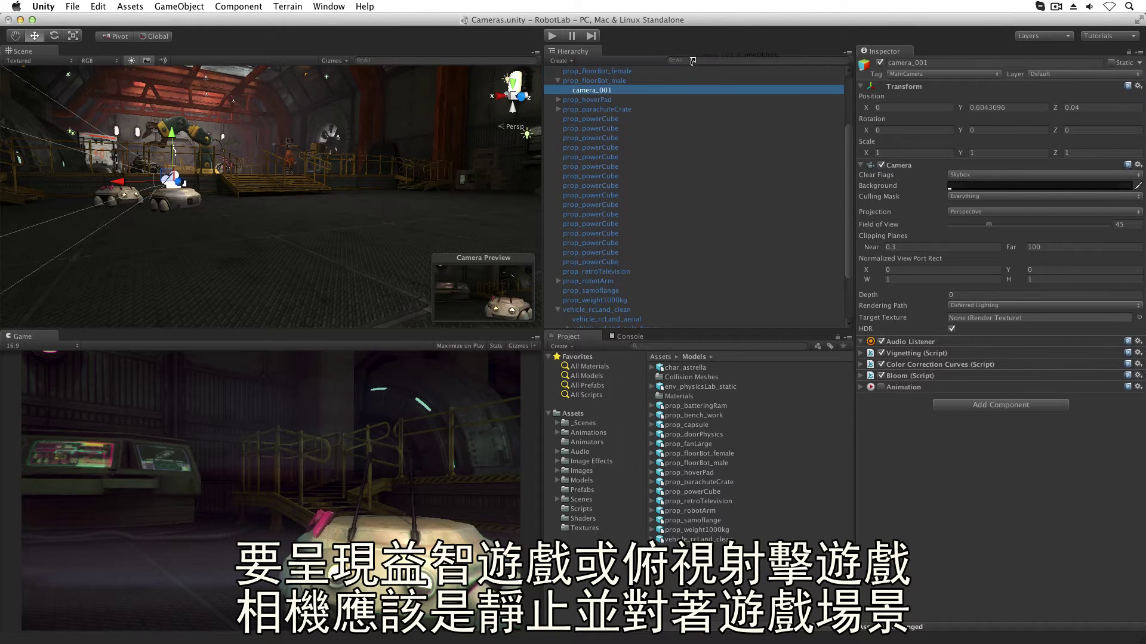
scroll(687, 69, "up", 3)
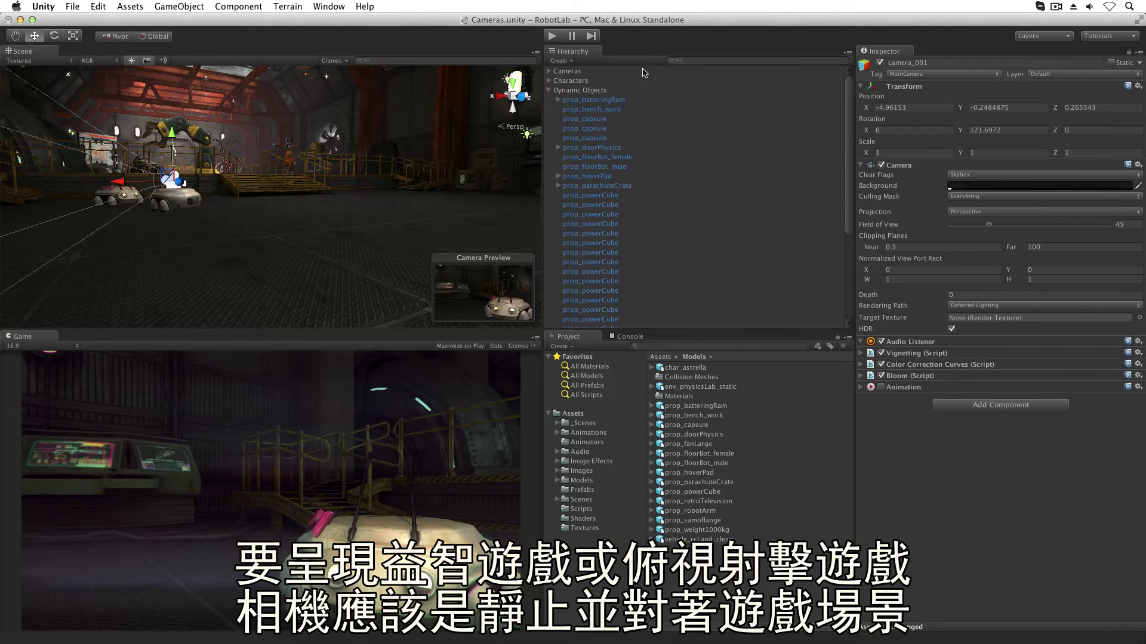
left_click(549, 72)
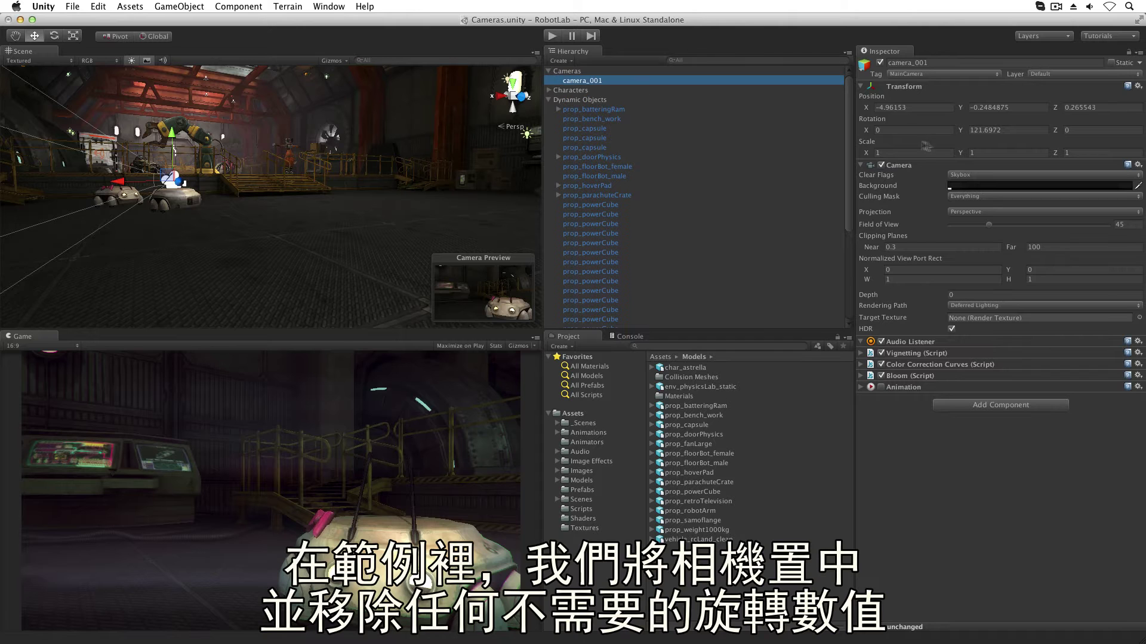
- Set camera_001's position to X -10, Y 15, Z 2 and its rotation to X 90, Y 0 for a top-down view
left_click(907, 107)
type("-10")
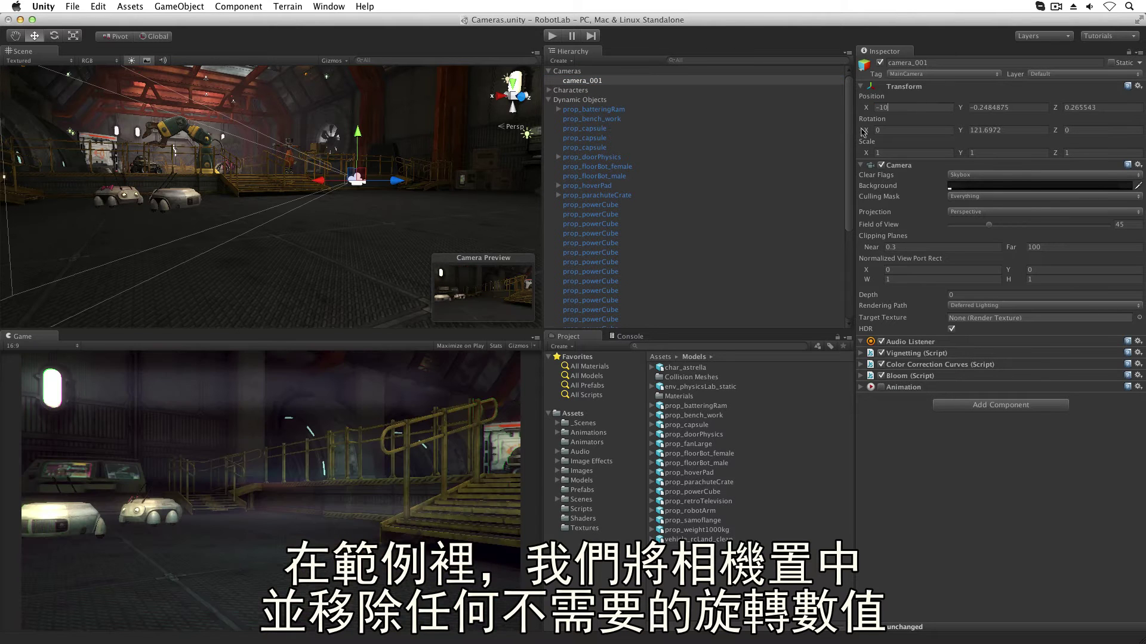
left_click(985, 130)
type("0")
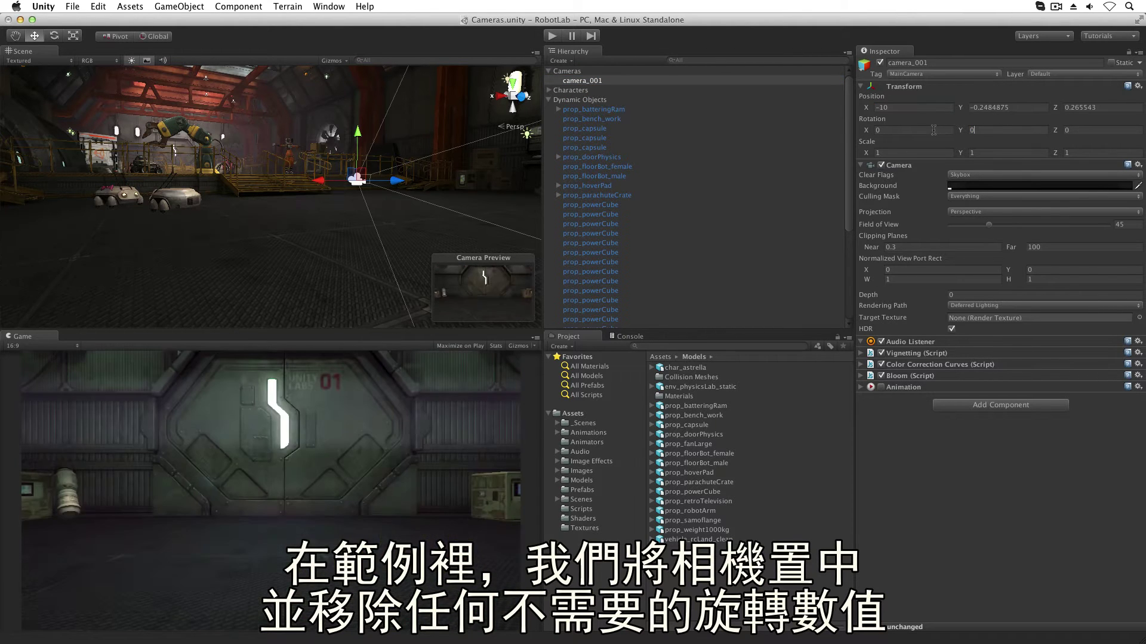
left_click(877, 130)
type("90")
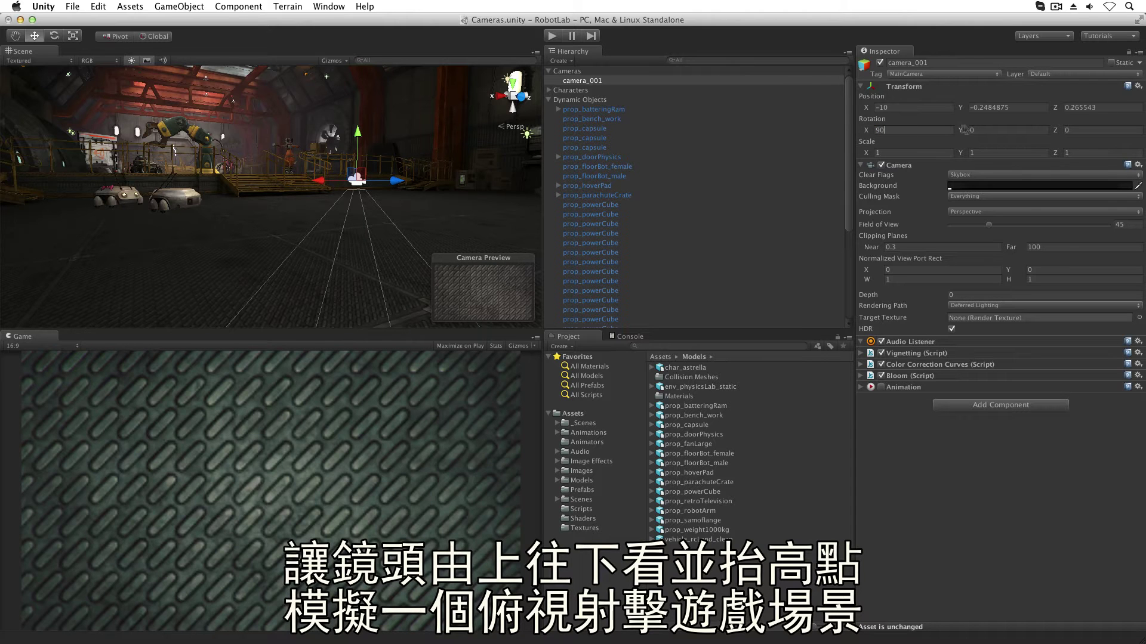
left_click(1003, 108)
type("15")
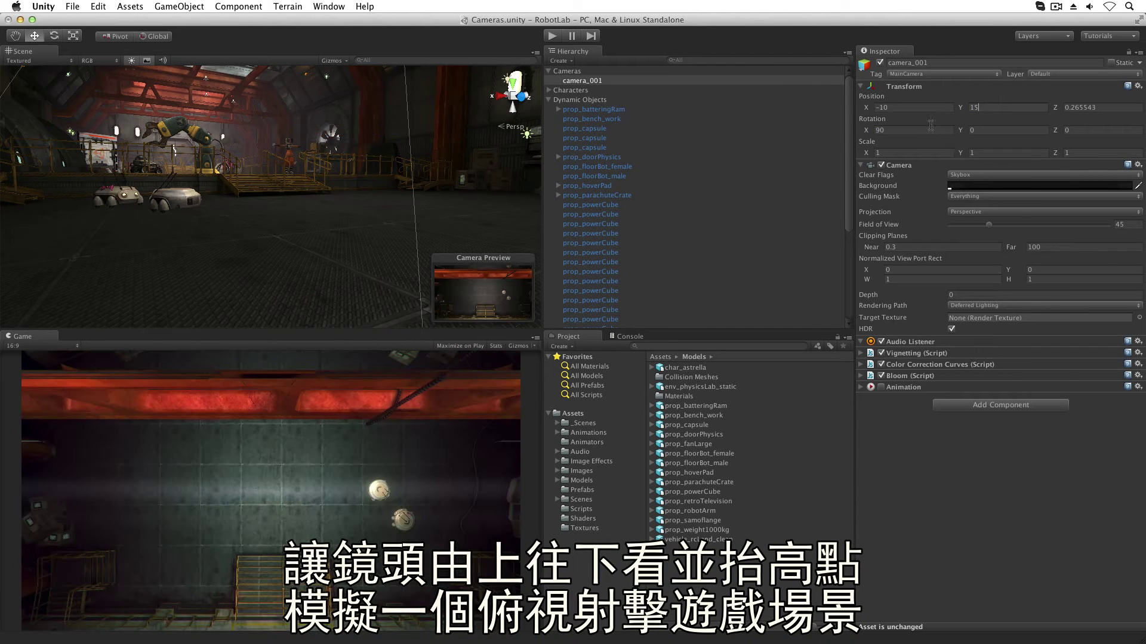
left_click(1105, 108)
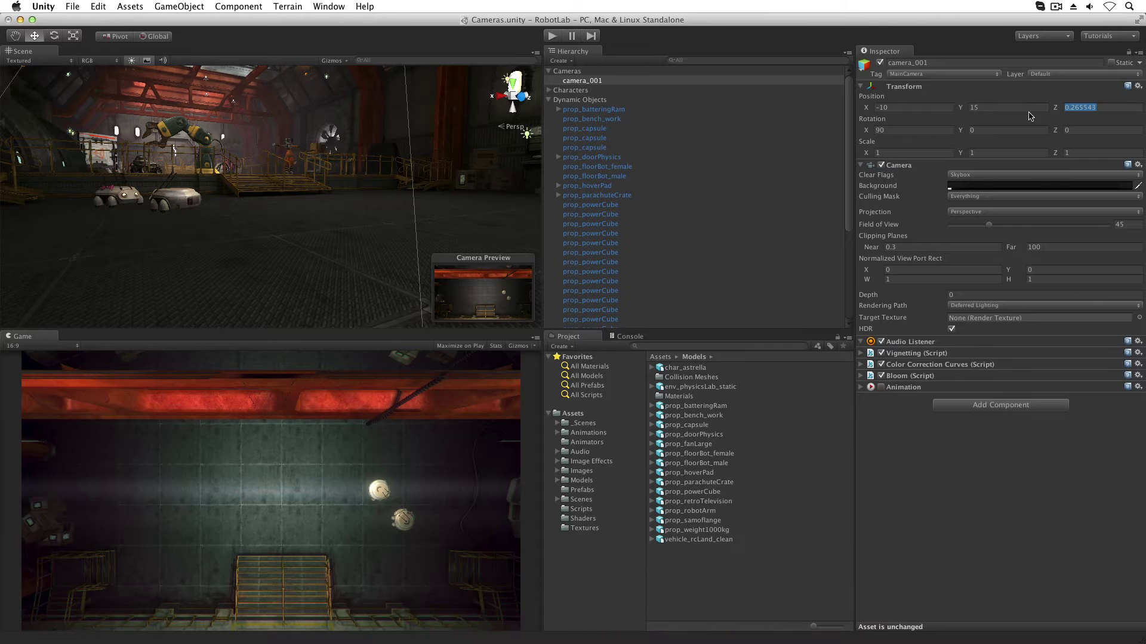
type("2")
- Switch camera_001 to Orthographic projection with size 5 and run the scene
left_click(979, 212)
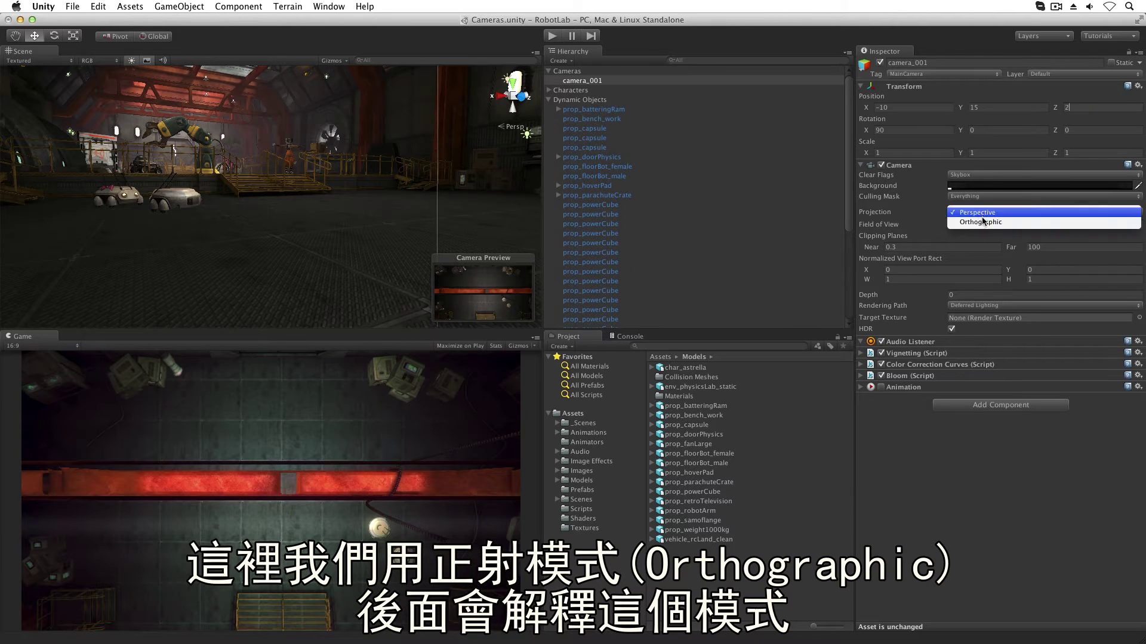
left_click(983, 222)
double_click(984, 223)
type("5")
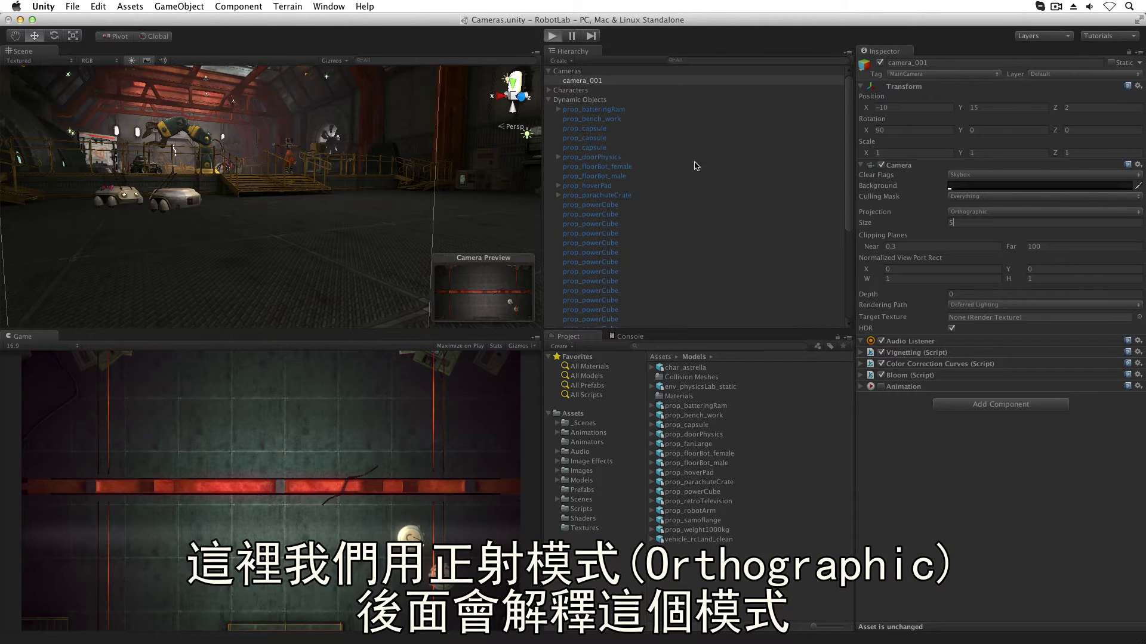
key("super+p")
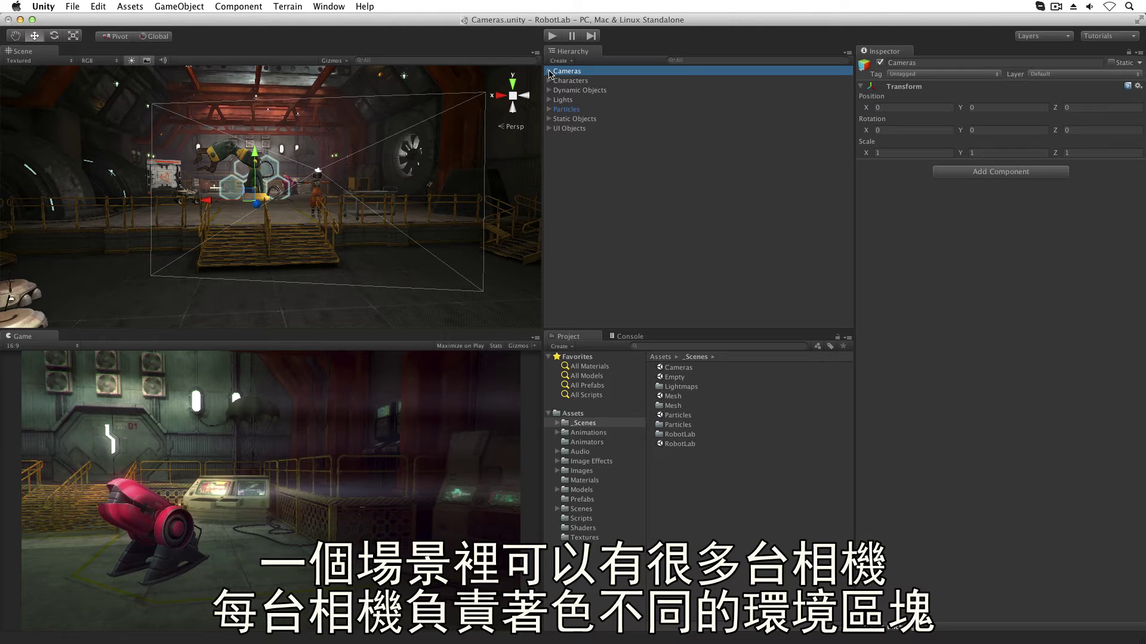
- In the Cameras group, deactivate camera_001 and activate camera_Dynamic, camera_Static and camera_UI together
left_click(548, 71)
left_click(582, 80)
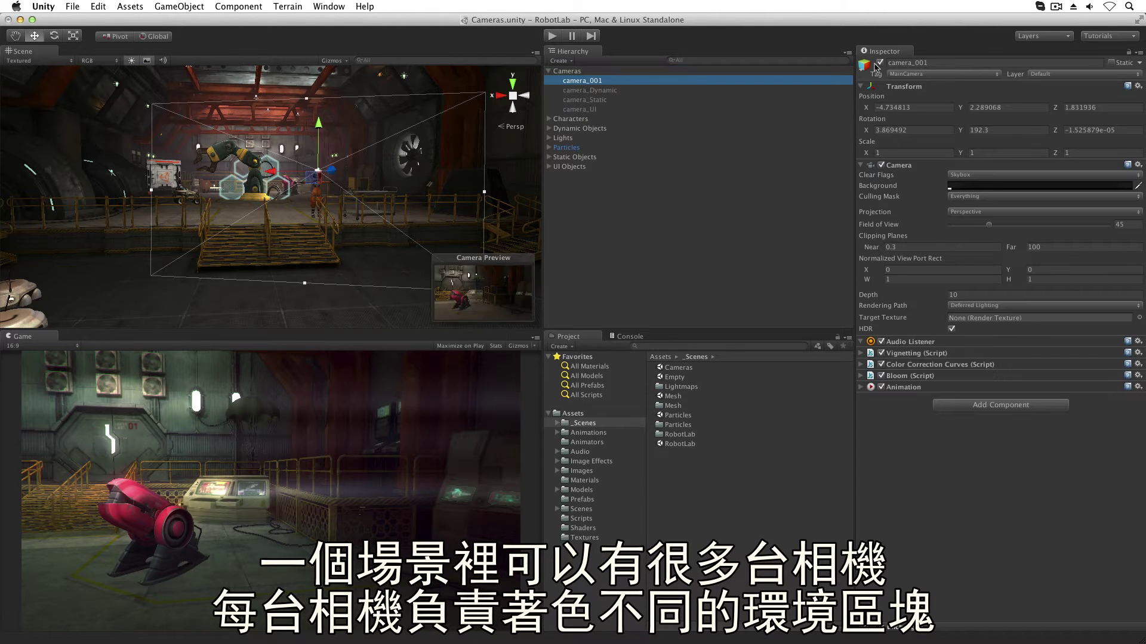
left_click(880, 63)
left_click(713, 90)
left_click(713, 109, "shift")
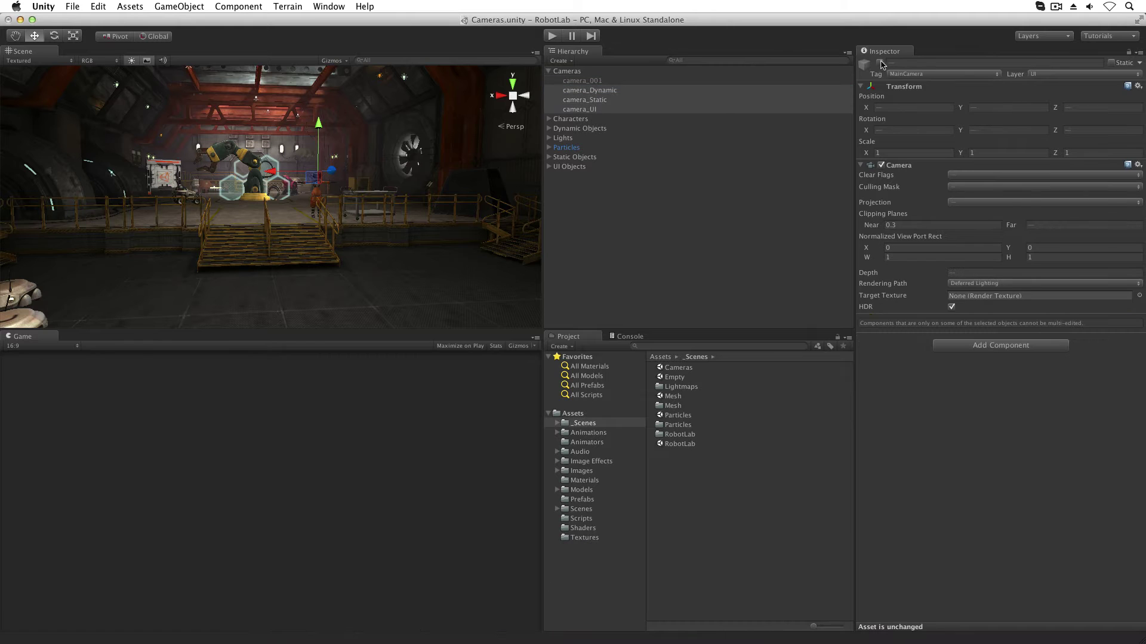
left_click(882, 64)
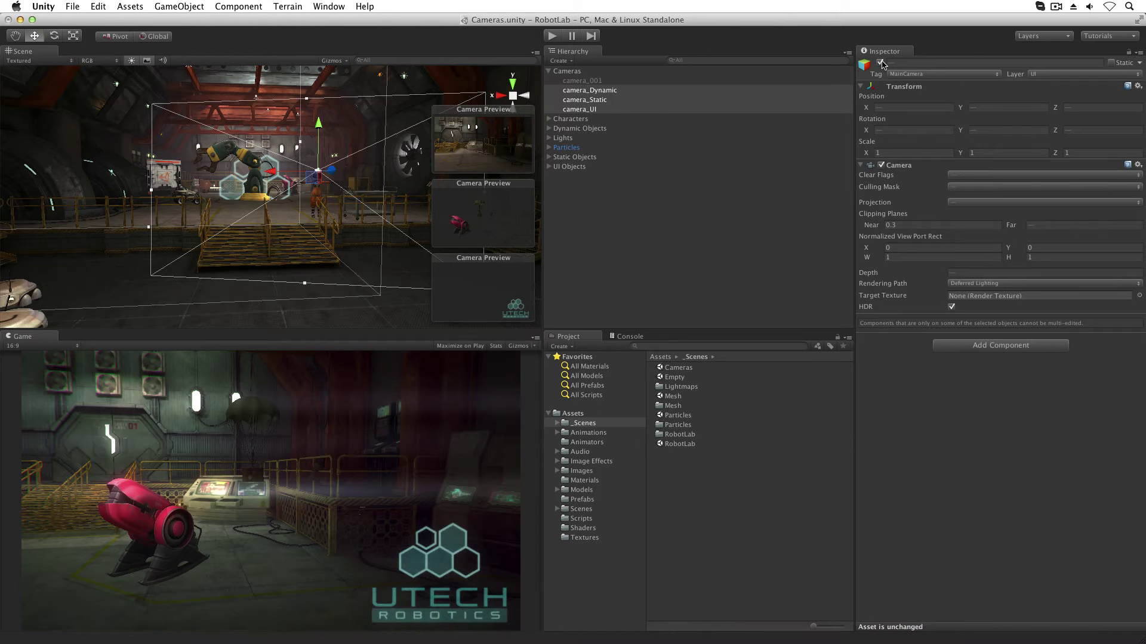
- Compare the individual previews of camera_Dynamic, camera_Static and camera_UI
left_click(659, 92)
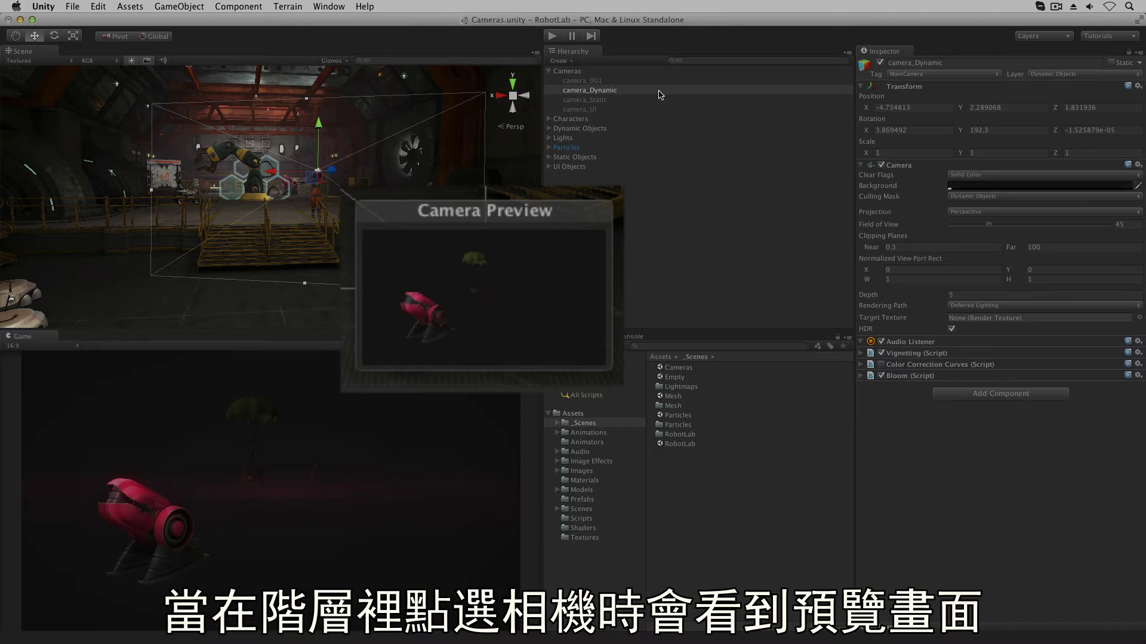
left_click(660, 100)
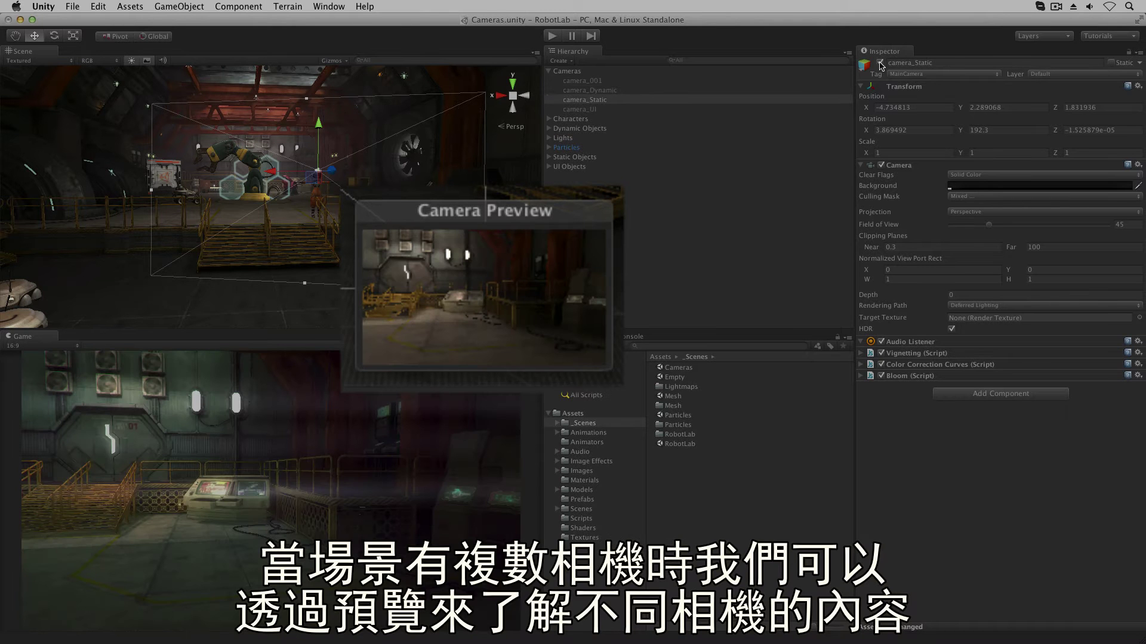
key("Down")
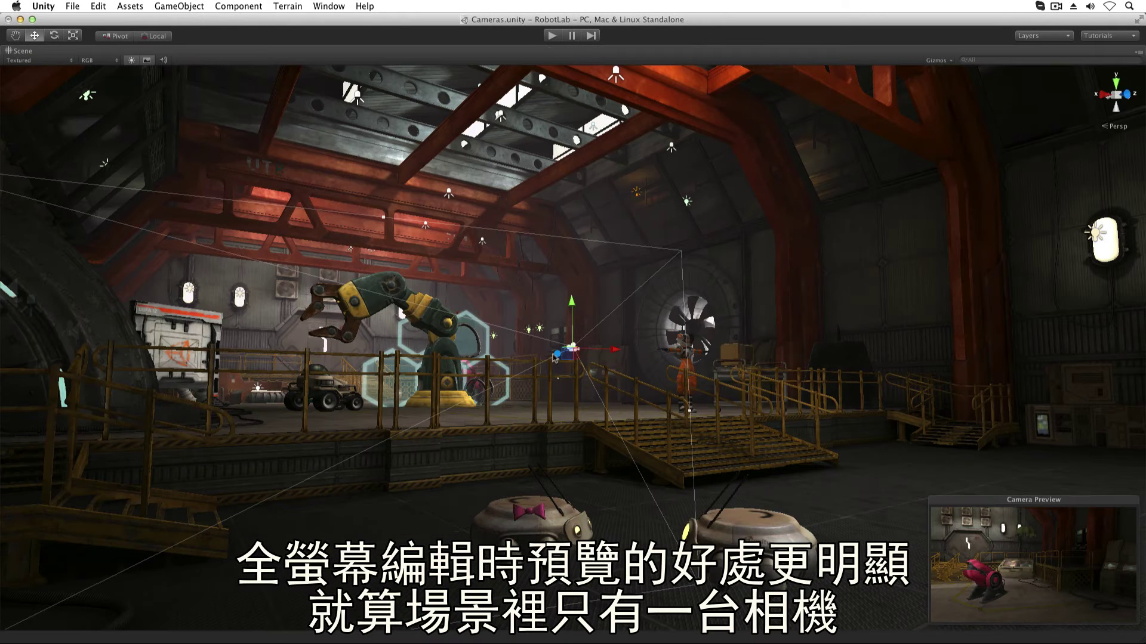
- Reposition the camera in the enlarged Scene view so its preview frames the robot arm, the orange-suited character and the trolley
left_click_drag(555, 357, 695, 340)
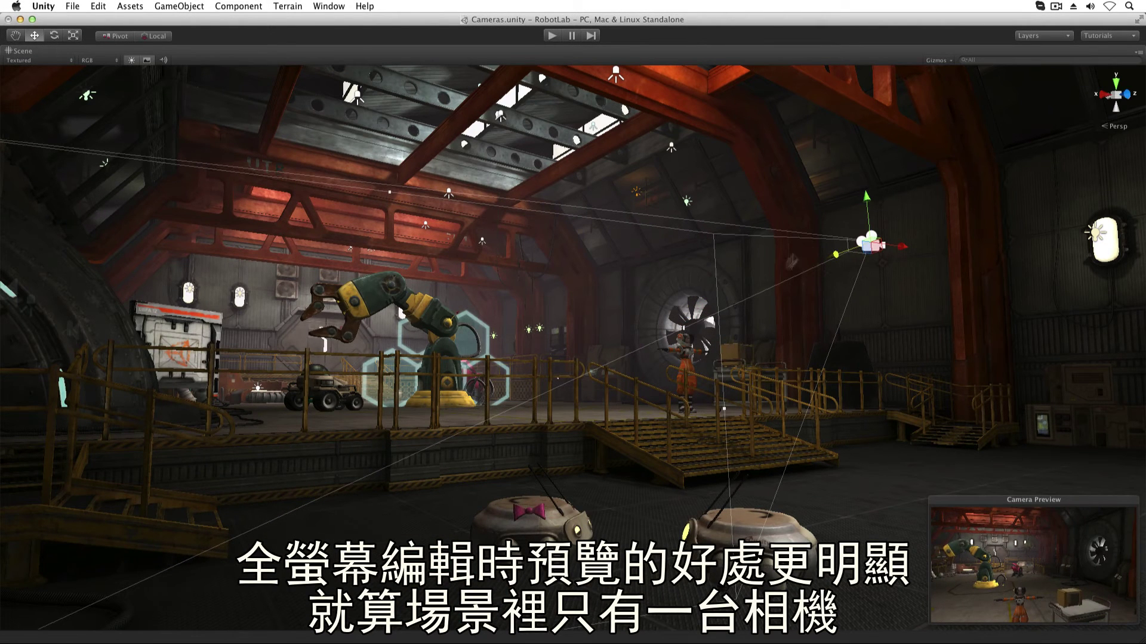
left_click_drag(865, 205, 753, 395)
right_click_drag(752, 396, 1024, 313, "alt")
left_click_drag(1024, 313, 938, 303, "alt")
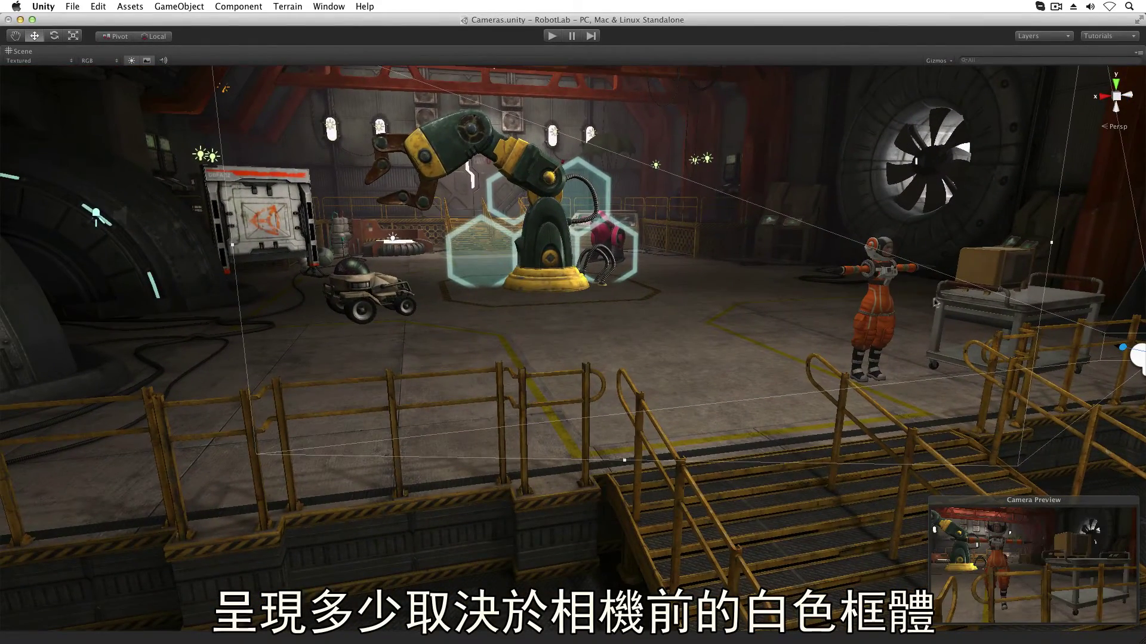
- Examine the camera's frustum from several angles, including its near and far clipping planes and its side boundaries
middle_click_drag(1014, 286, 298, 355)
left_click_drag(299, 355, 373, 341, "alt")
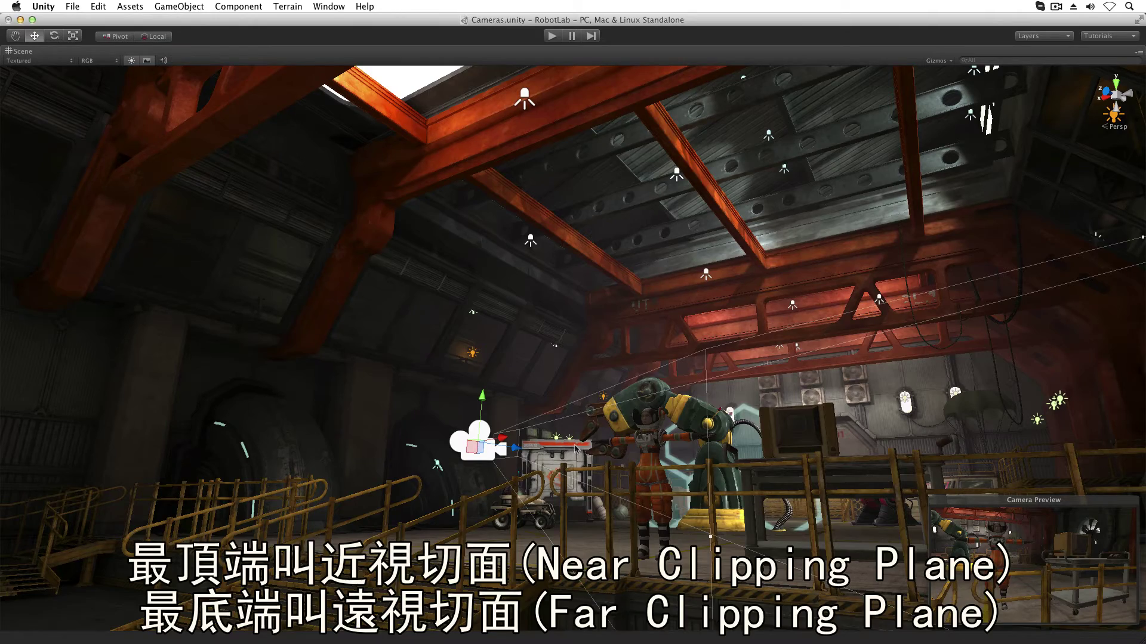
left_click_drag(525, 385, 655, 475, "alt")
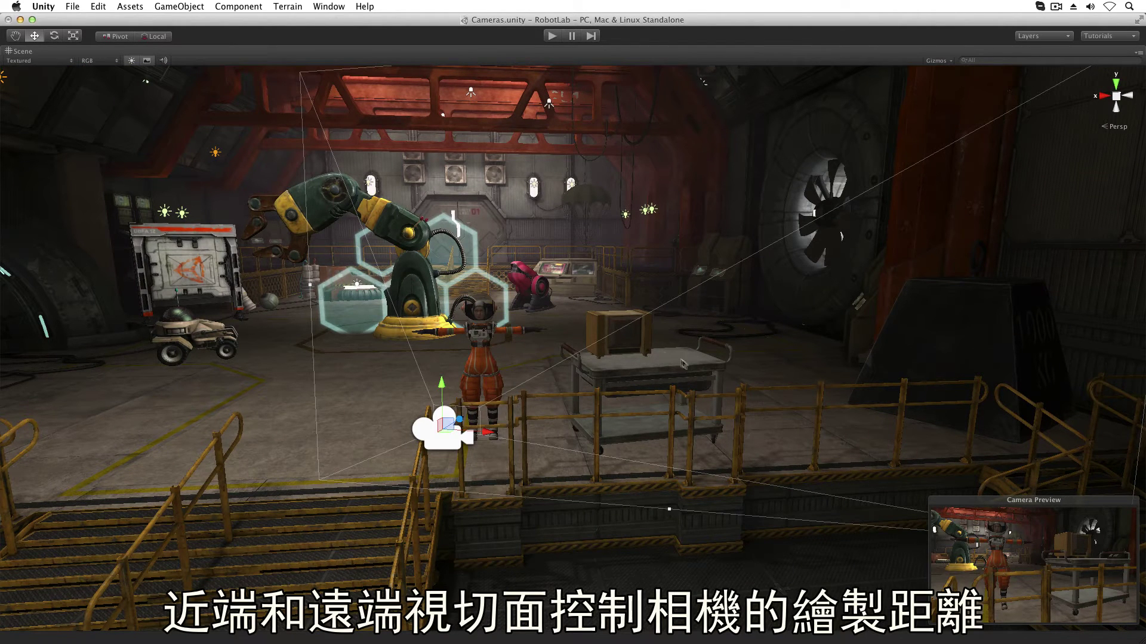
left_click_drag(690, 220, 759, 501, "alt")
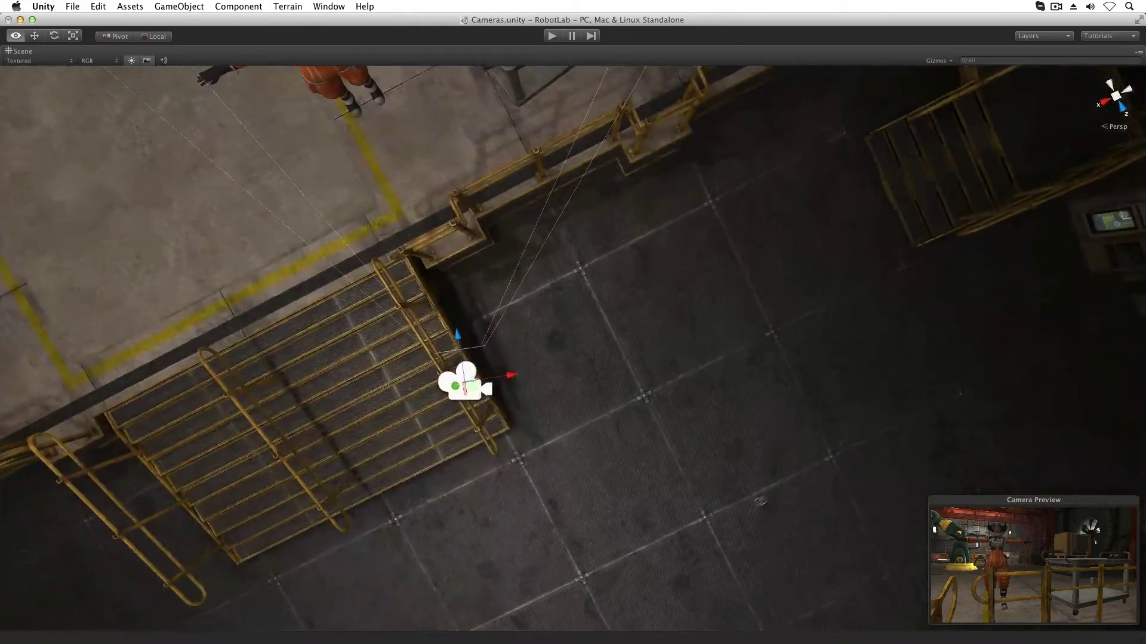
right_click_drag(948, 417, 703, 364, "alt")
left_click_drag(704, 363, 726, 271, "alt")
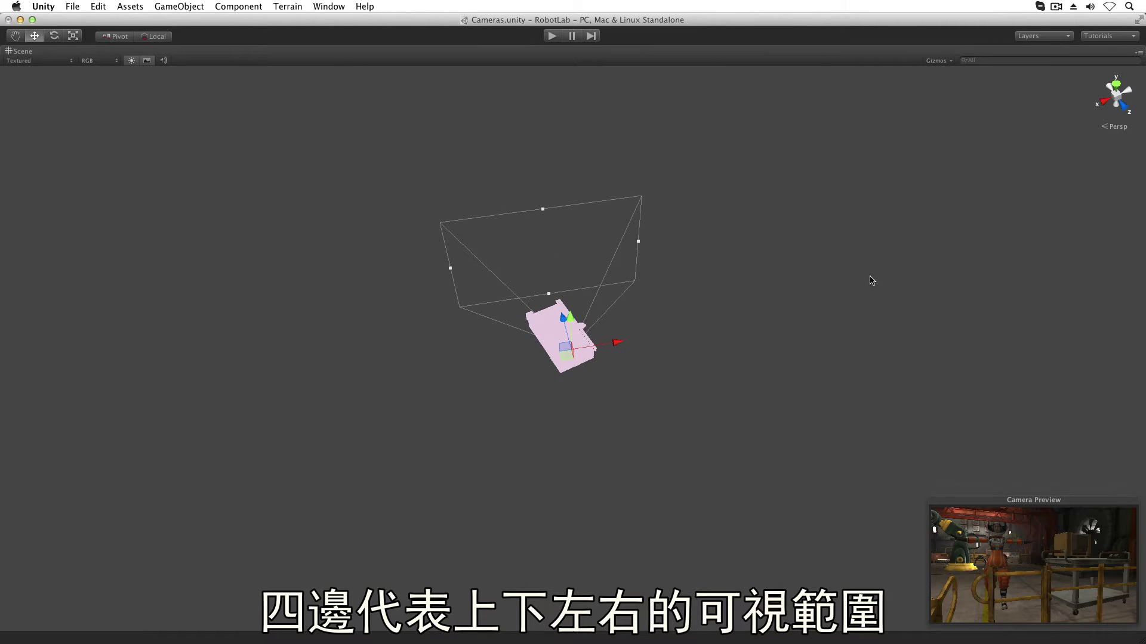
left_click_drag(872, 281, 495, 233, "alt")
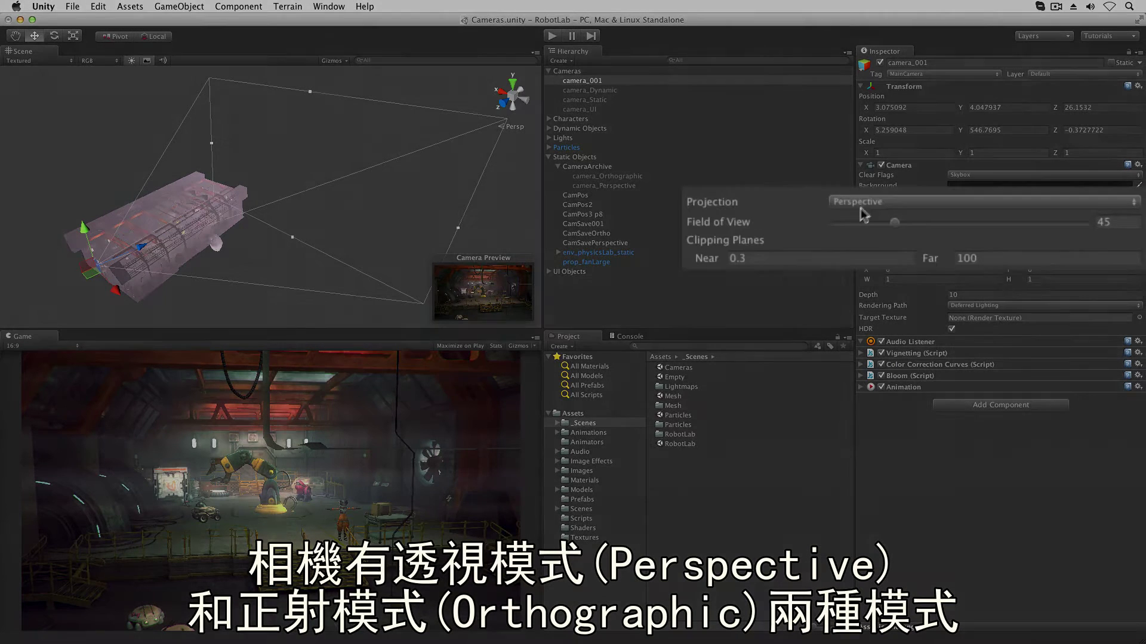
- Try the Orthographic projection on camera_001, return it to Perspective and view its frustum from another angle
left_click(964, 212)
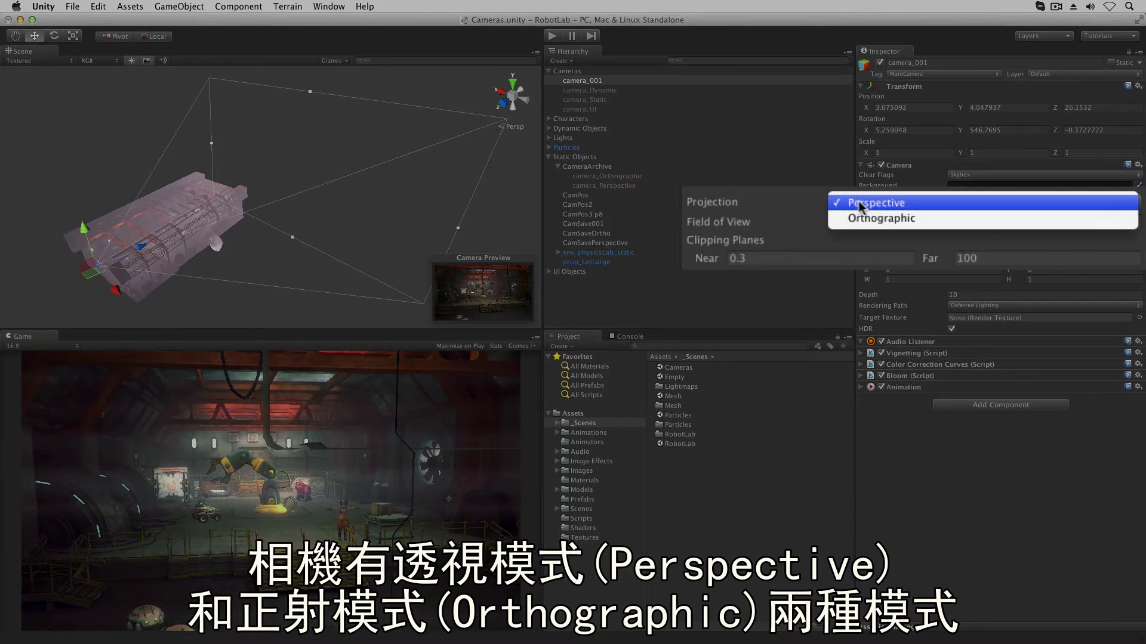
left_click(861, 219)
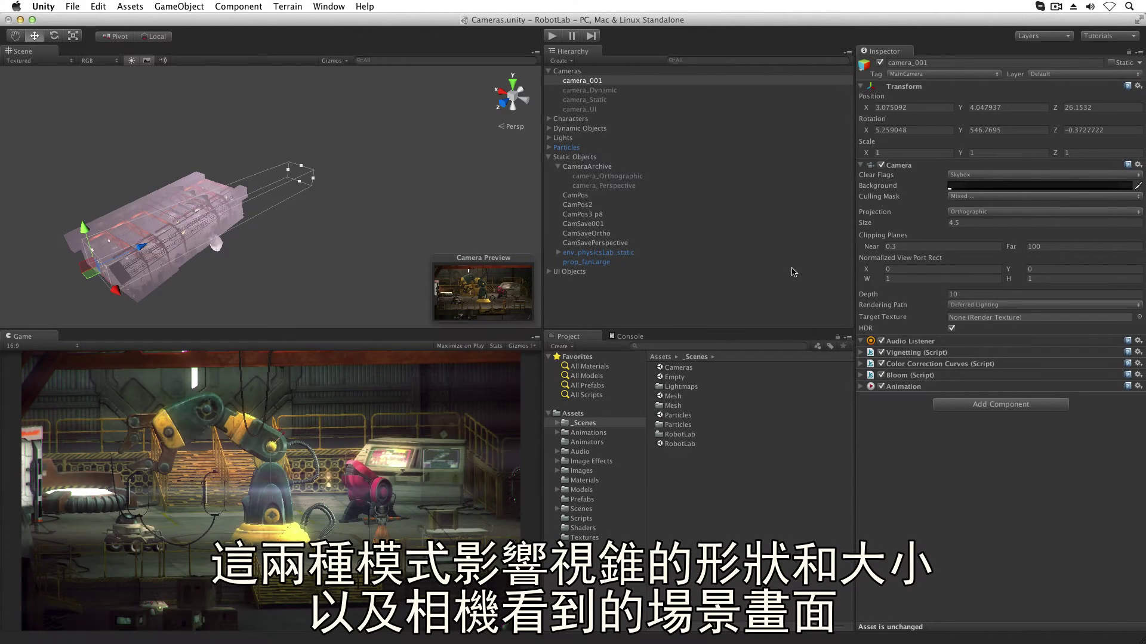
left_click(971, 213)
left_click(968, 204)
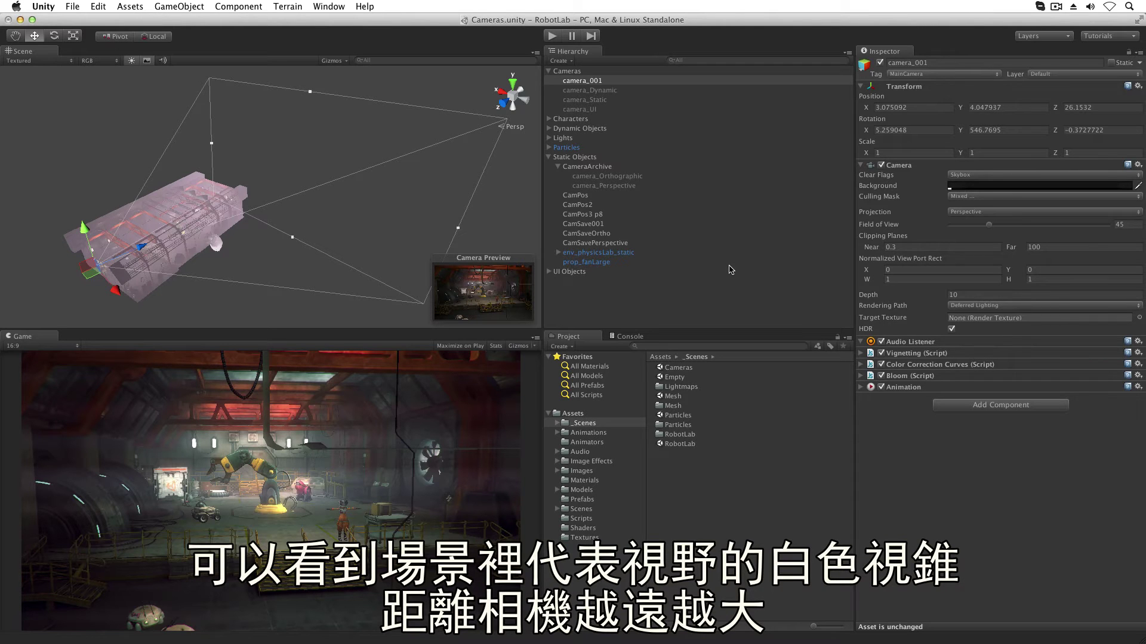
mouse_move(299, 274)
left_mouse_down("alt")
mouse_move(446, 240)
mouse_move(463, 216)
mouse_move(450, 187)
mouse_move(362, 220)
mouse_move(321, 216)
left_mouse_up("alt")
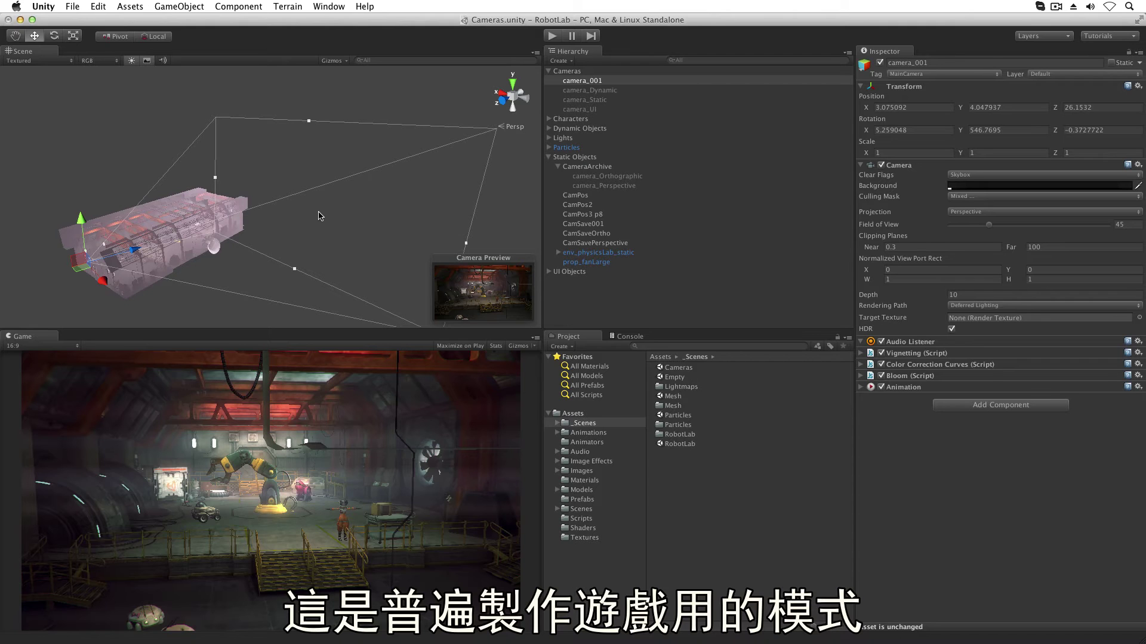
- Set camera_001's projection to Orthographic and examine its frustum around the room from several angles
left_click(992, 212)
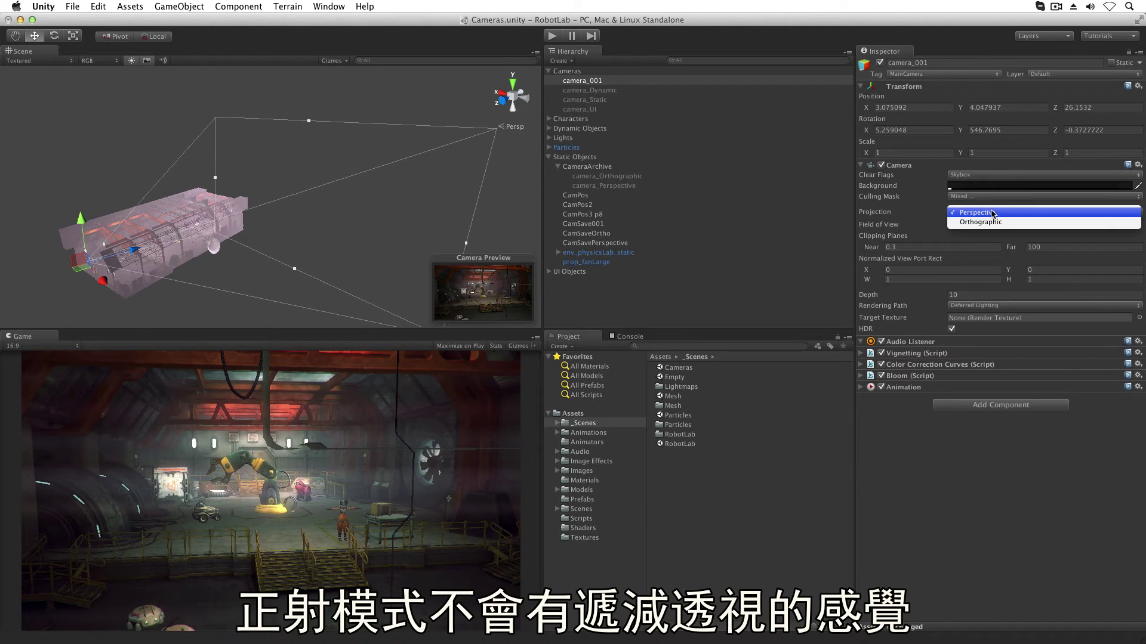
left_click(995, 222)
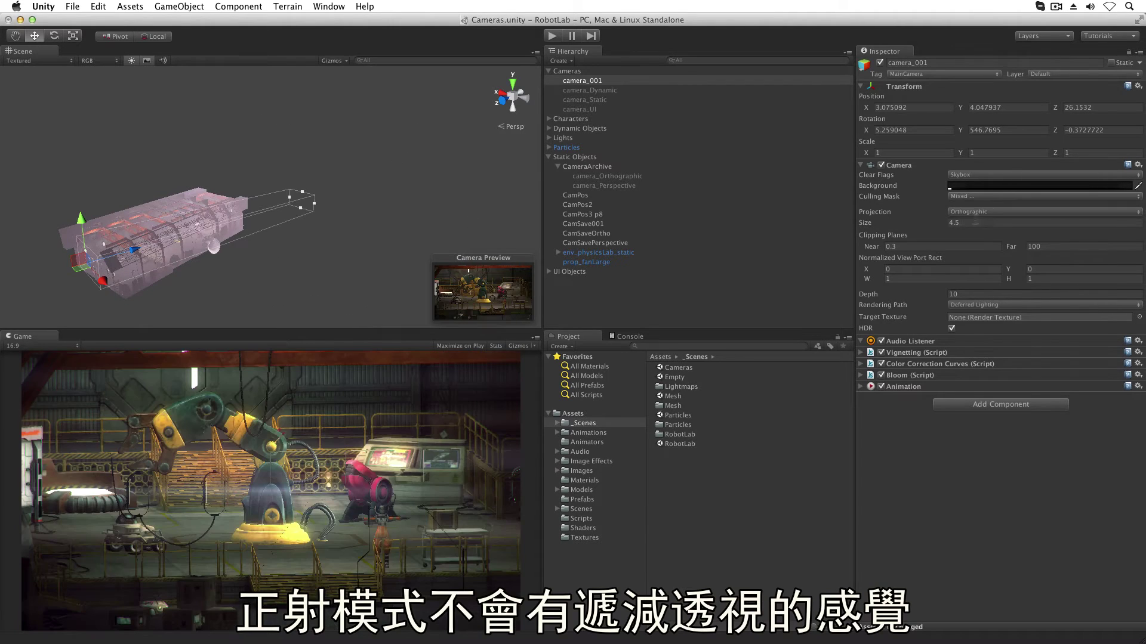
middle_click_drag(247, 233, 411, 230)
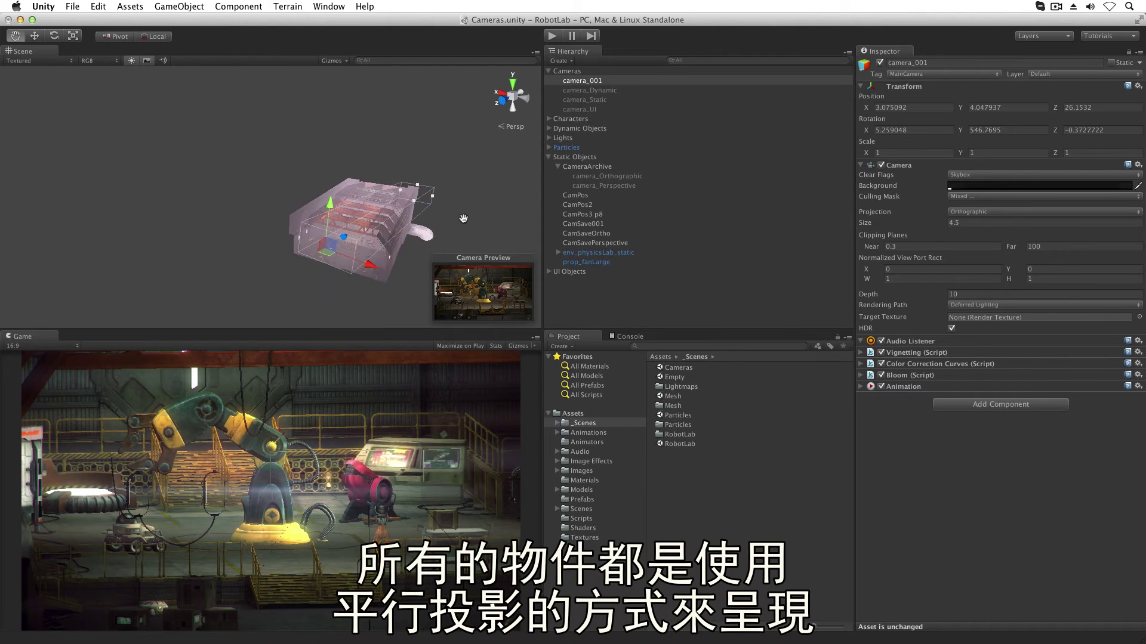
mouse_move(412, 230)
left_mouse_down("alt")
mouse_move(427, 224)
mouse_move(412, 222)
left_mouse_up("alt")
middle_click_drag(412, 222, 301, 191)
left_click_drag(301, 191, 408, 245, "alt")
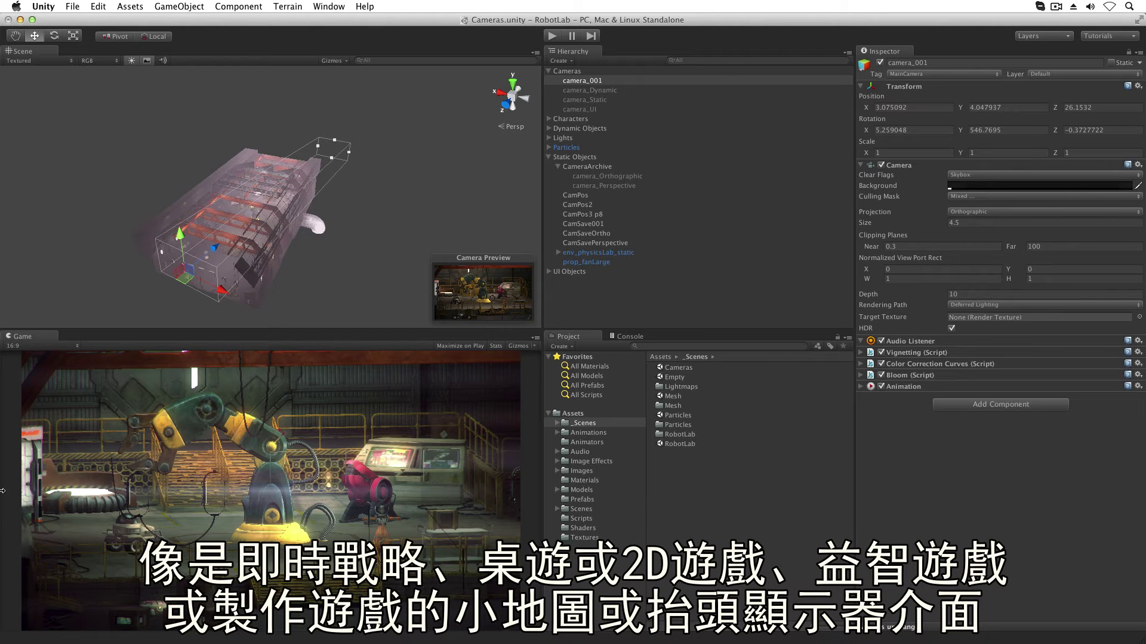
- Activate camera_UI in the Cameras group
key("shift")
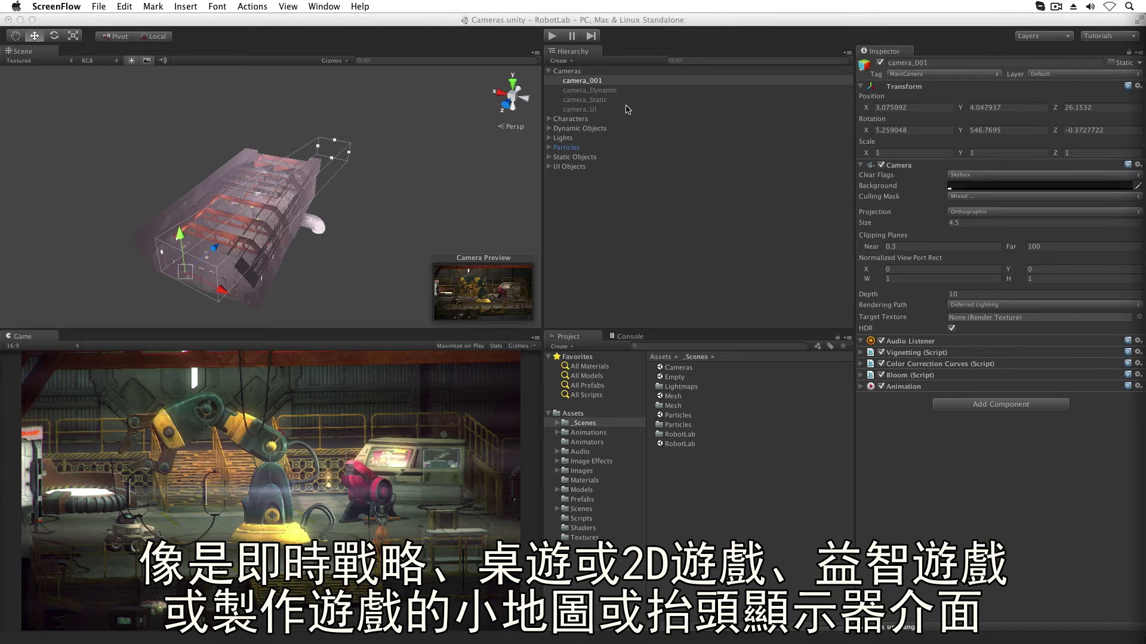
left_click(626, 109)
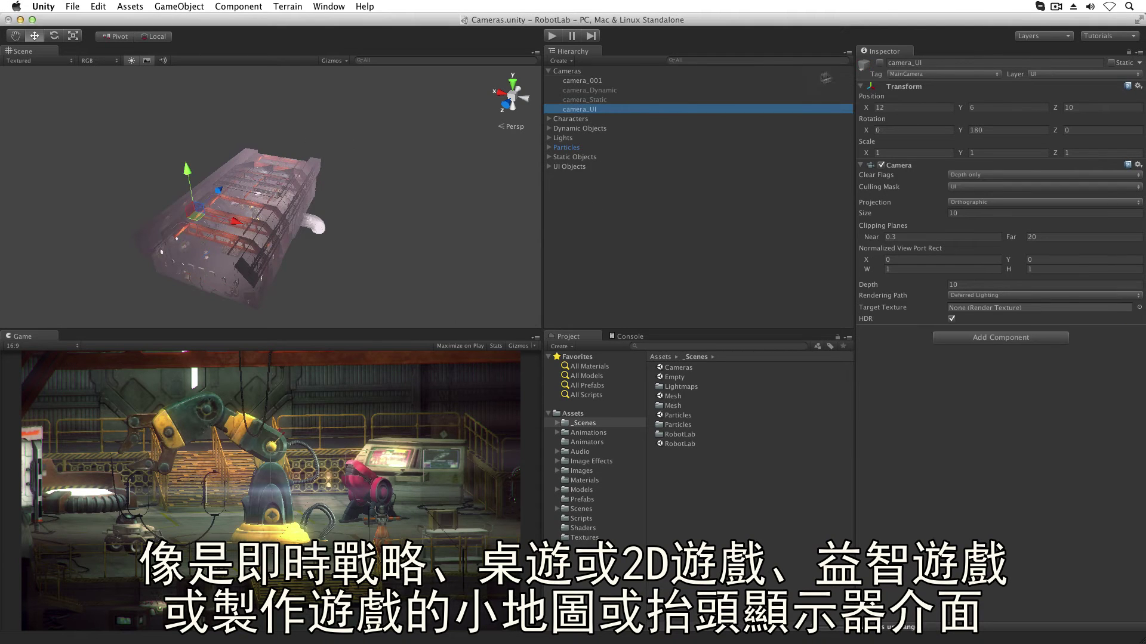
left_click(880, 62)
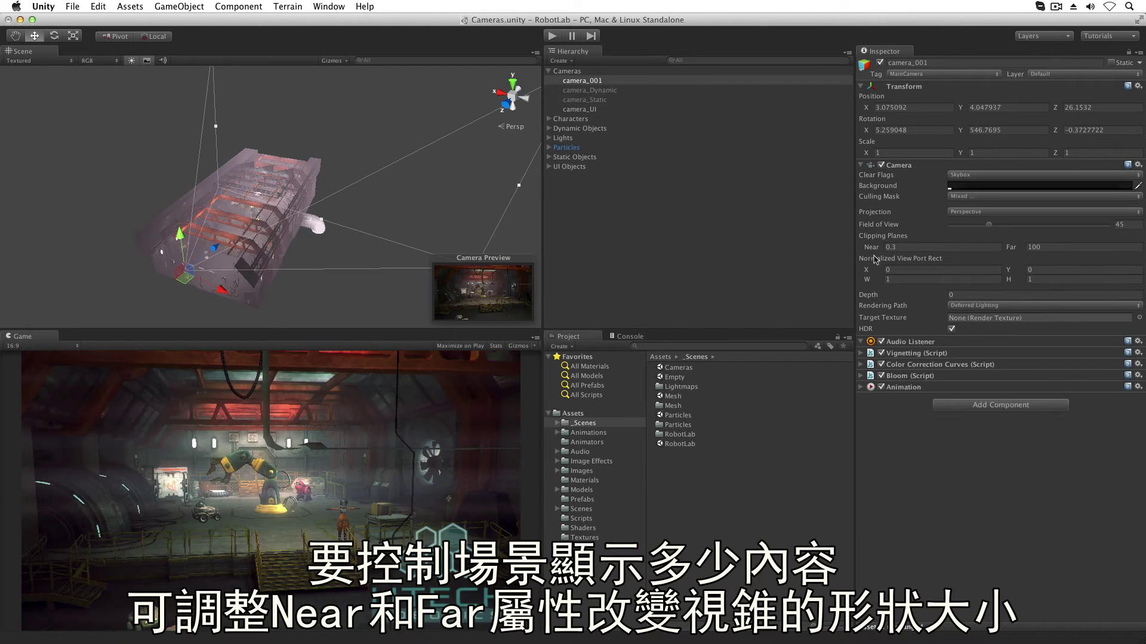
- Set camera_001's far clipping plane to 52 and vary its field of view
mouse_move(869, 249)
left_mouse_down()
mouse_move(883, 247)
mouse_move(872, 247)
left_mouse_up()
left_click_drag(1011, 247, 896, 273)
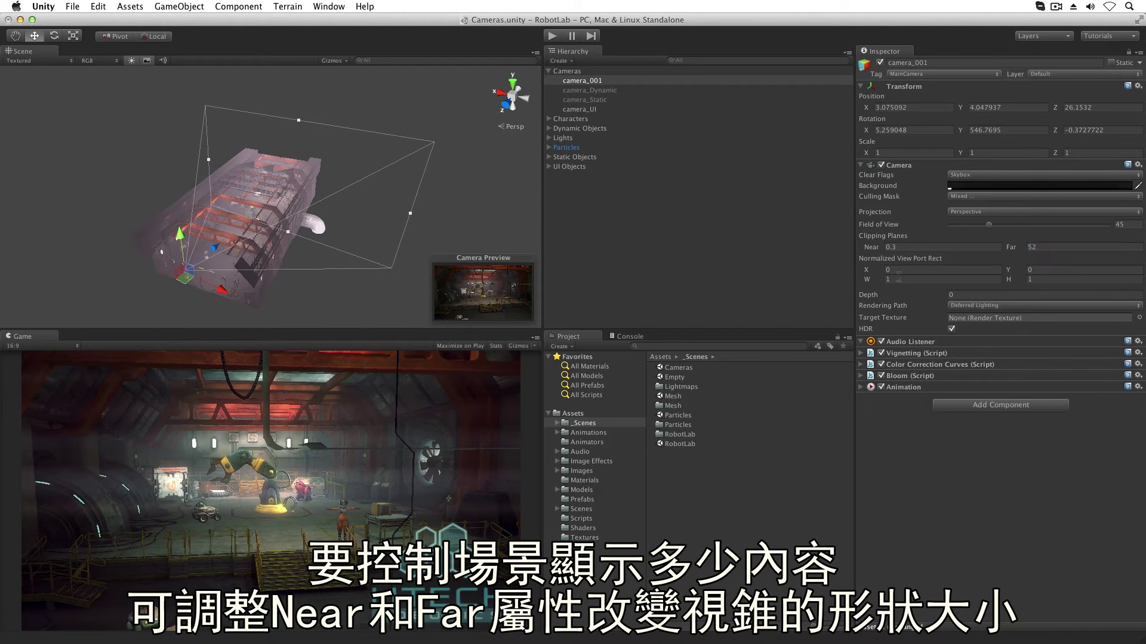
left_click_drag(988, 226, 960, 240)
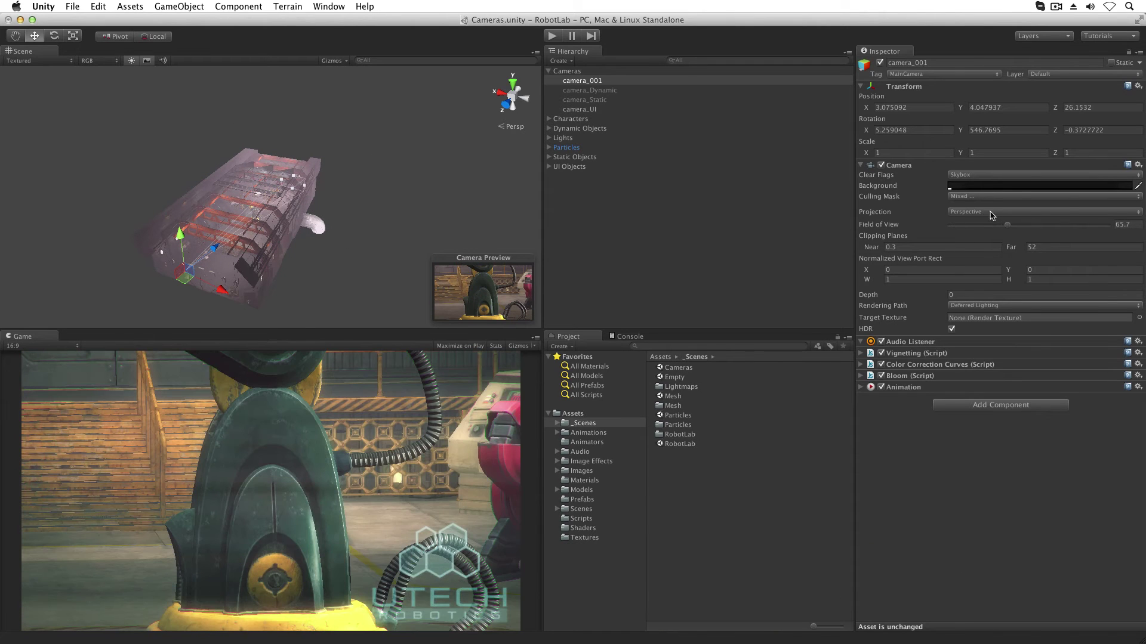
- Switch camera_001 to Orthographic projection, trying a size of 1.4 and undoing that size change
left_click(994, 213)
left_click(995, 223)
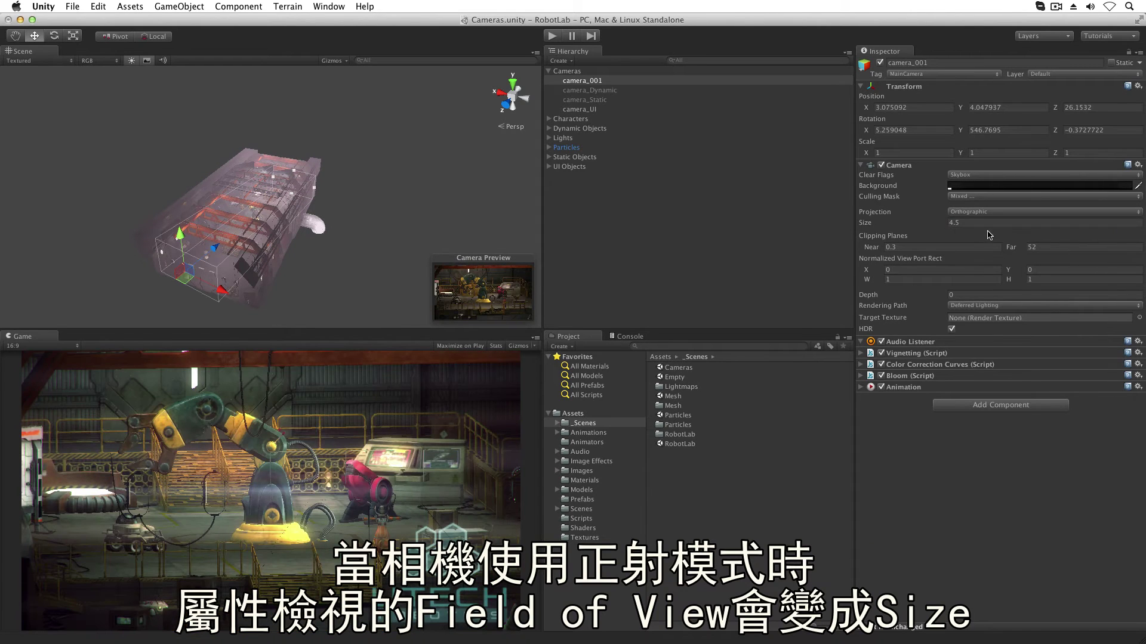
mouse_move(868, 225)
left_mouse_down()
mouse_move(889, 227)
mouse_move(862, 227)
left_mouse_up()
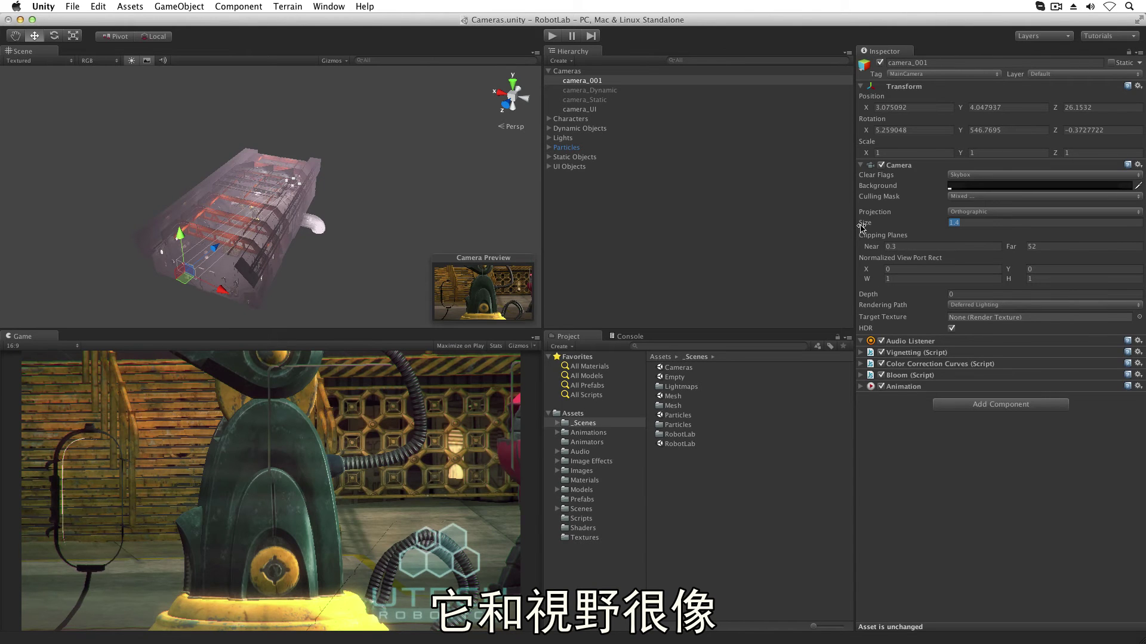
key("super+z")
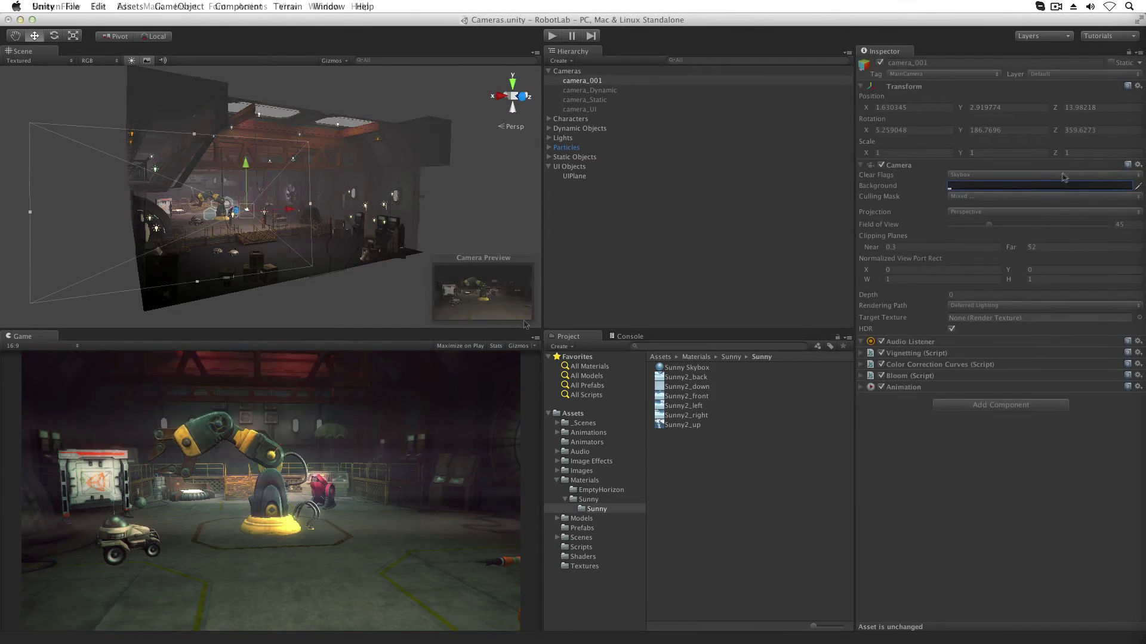
- Keep camera_001's clear flags on Skybox and change its background colour to blue, with green 103 and blue 255
left_click(1068, 175)
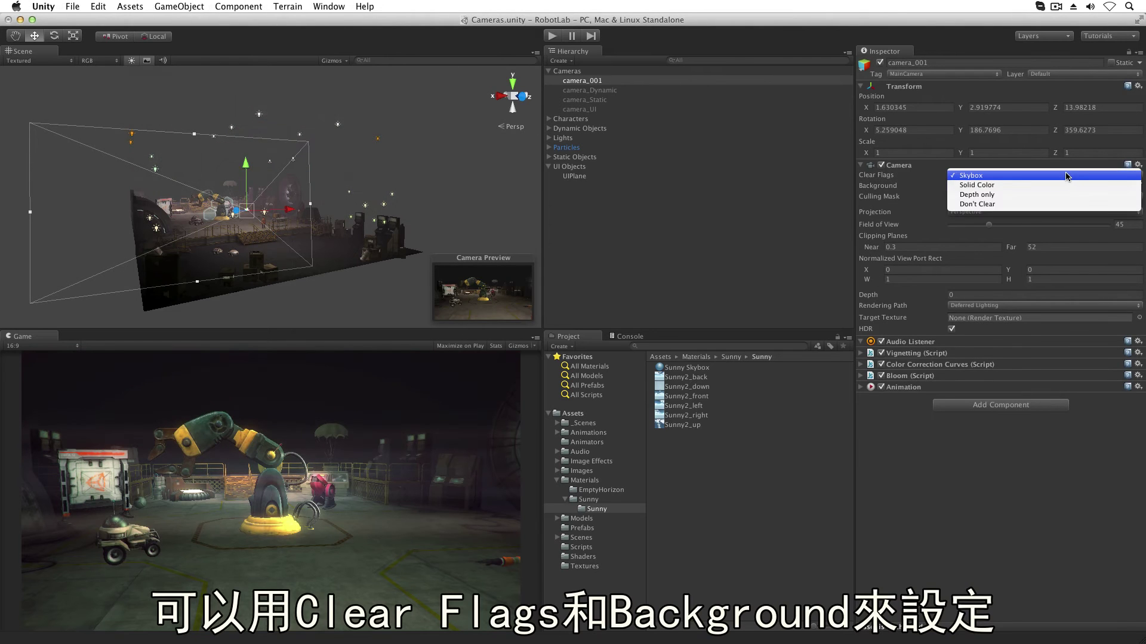
left_click(1067, 175)
left_click(1032, 188)
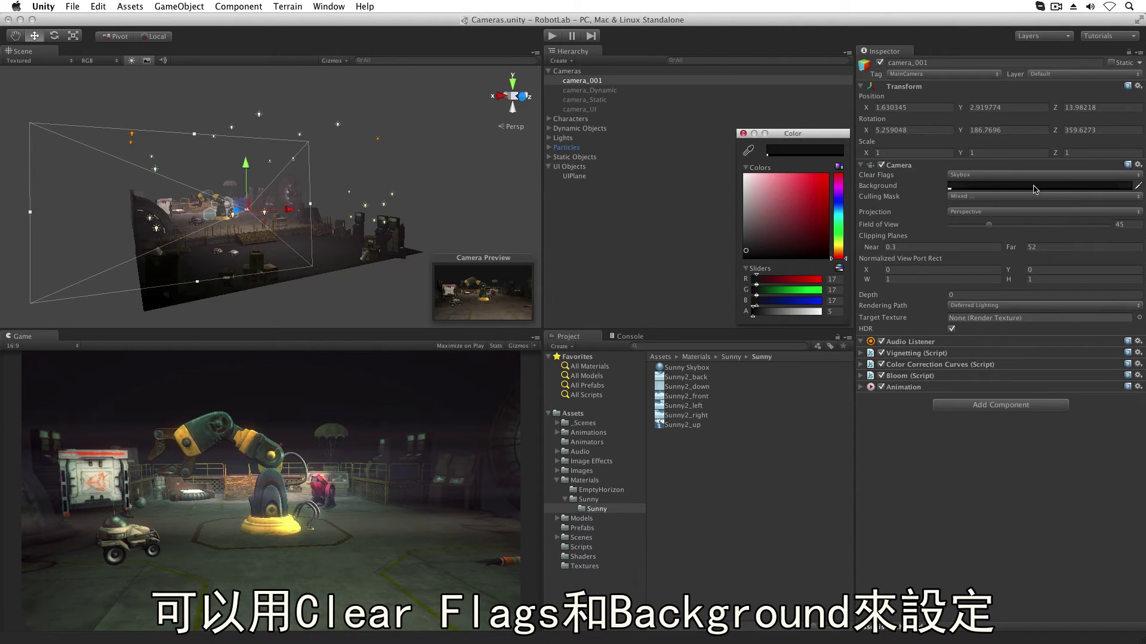
left_click_drag(759, 301, 779, 291)
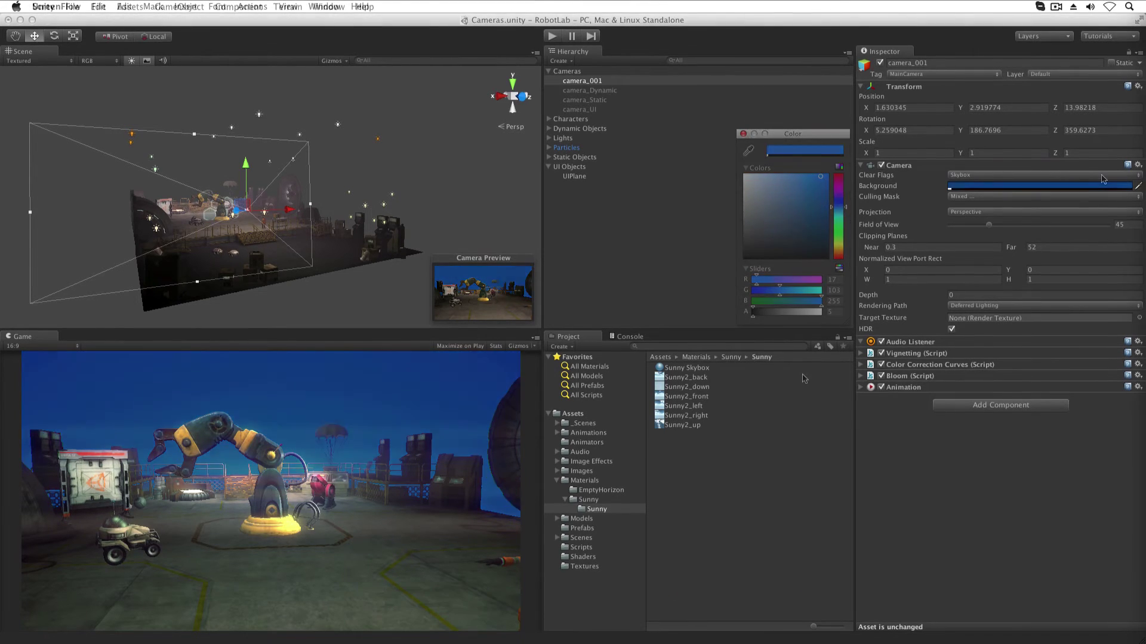
- Set camera_001's clear flags to Solid Color and after that to Depth only
left_click(1104, 177)
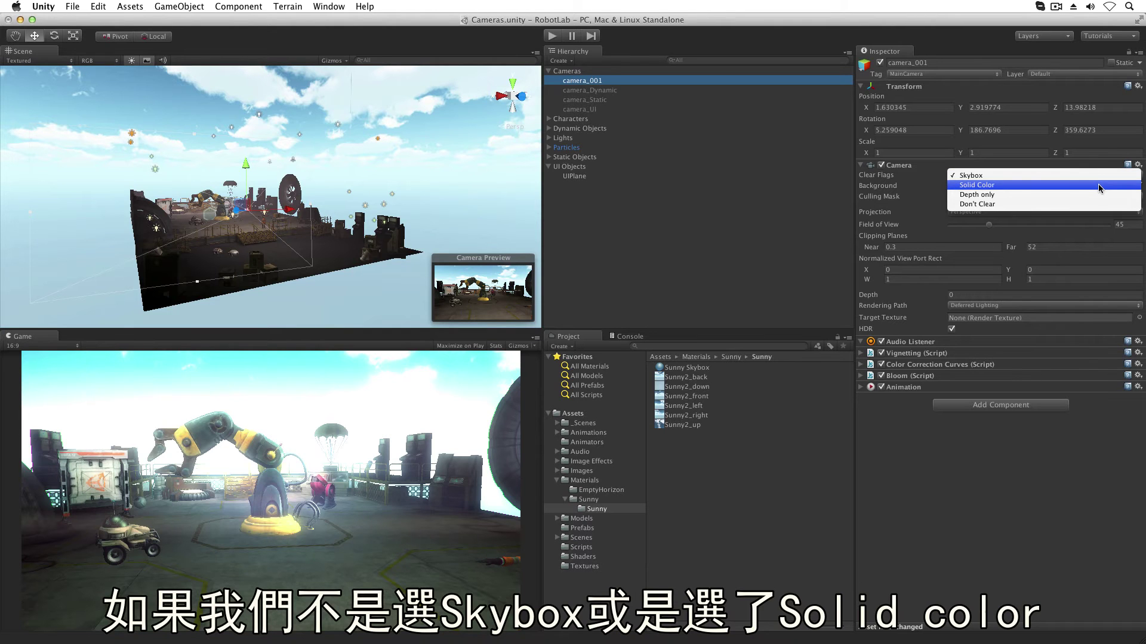
left_click(1098, 184)
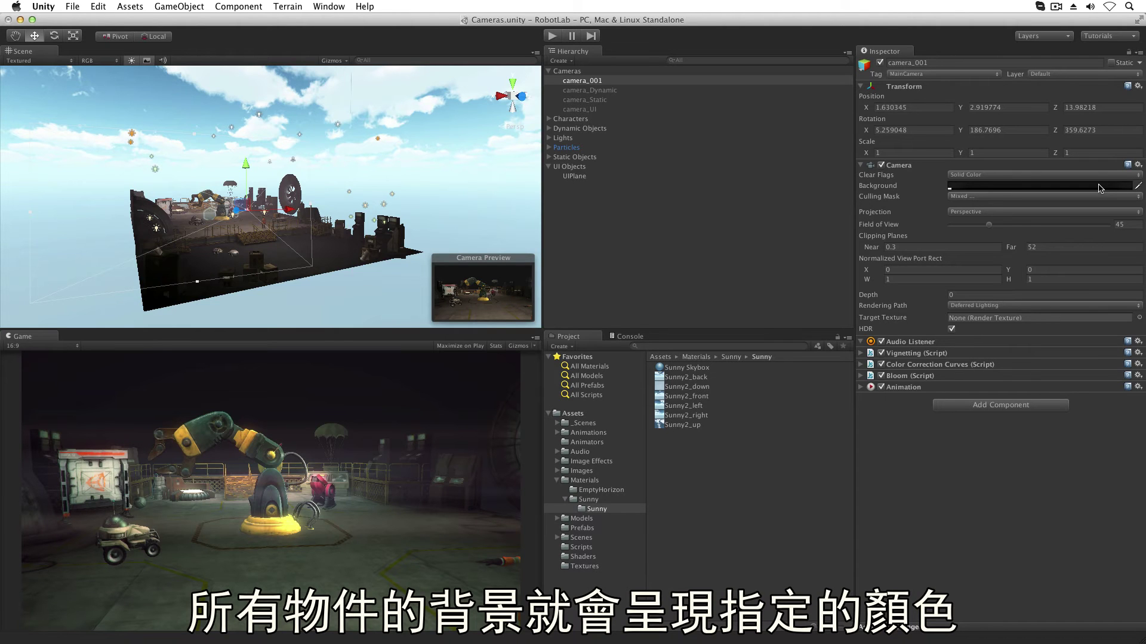
left_click(1095, 175)
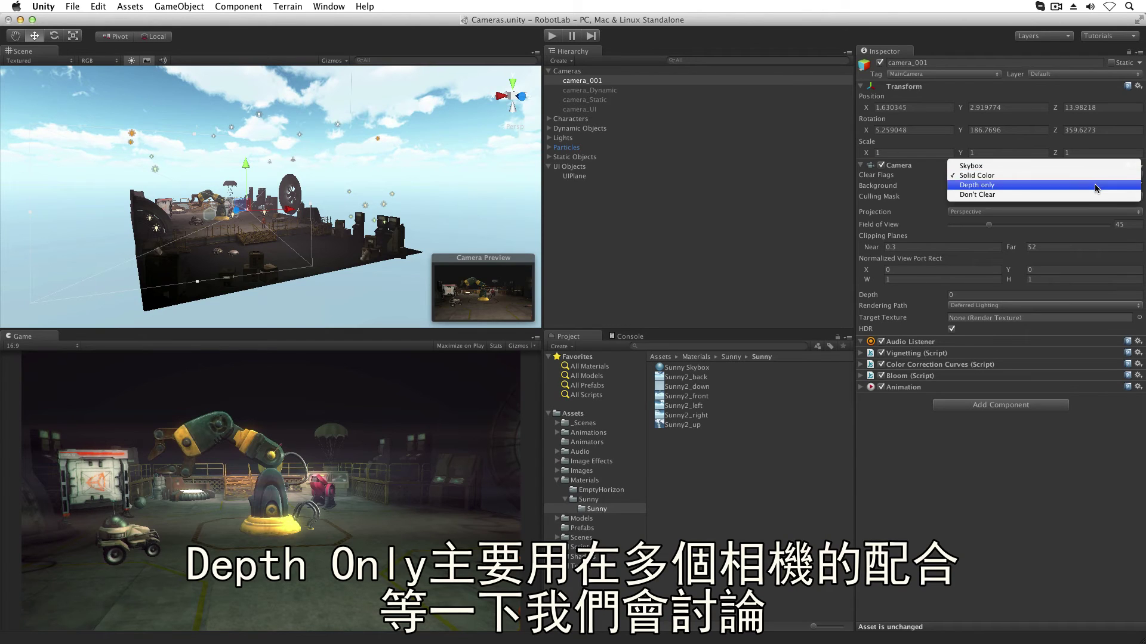
left_click(1095, 186)
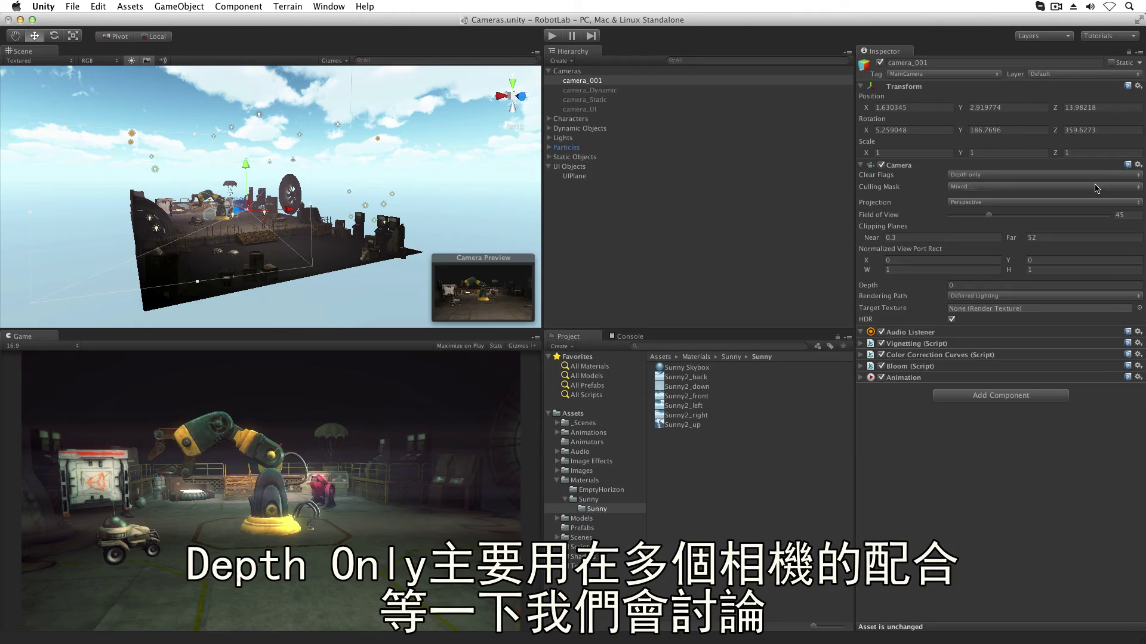
- Run the scene and switch camera_001's clear flags to Don't Clear
key("super+p")
left_click(979, 175)
left_click(977, 186)
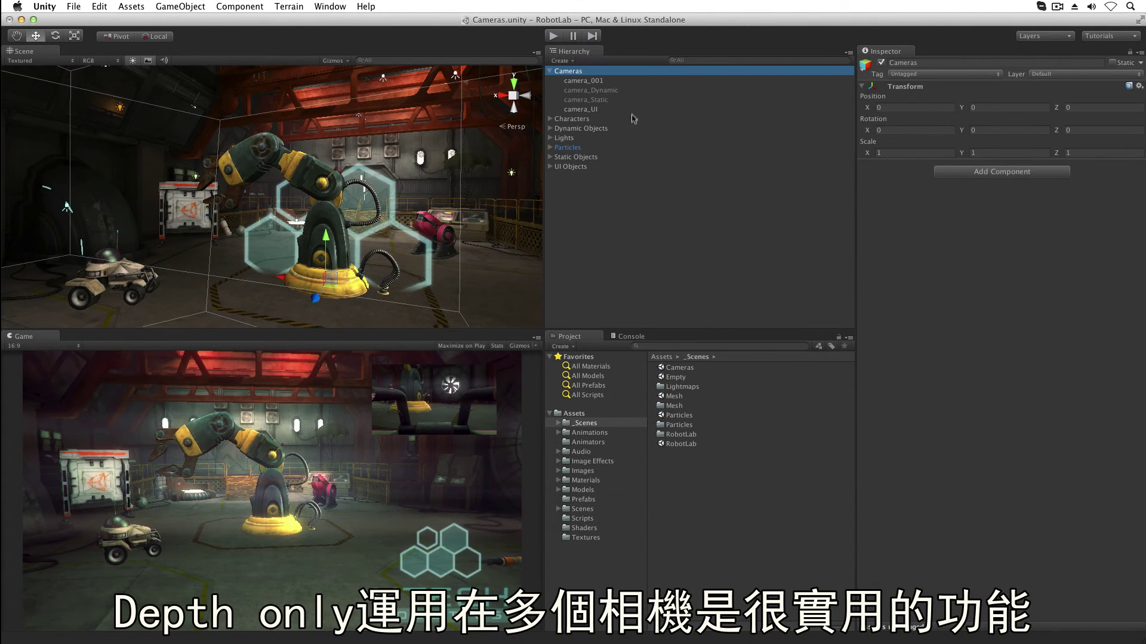
- Compare the clear flags and depth settings of camera_UI, camera_001 and the other cameras in the group
left_click(614, 109)
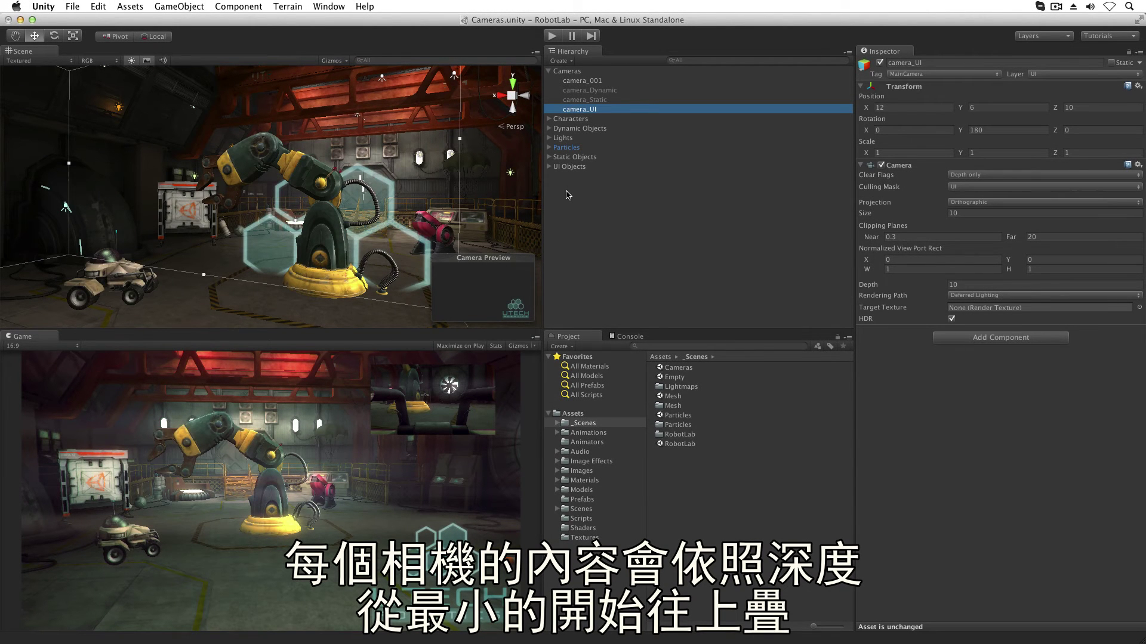
left_click(600, 81)
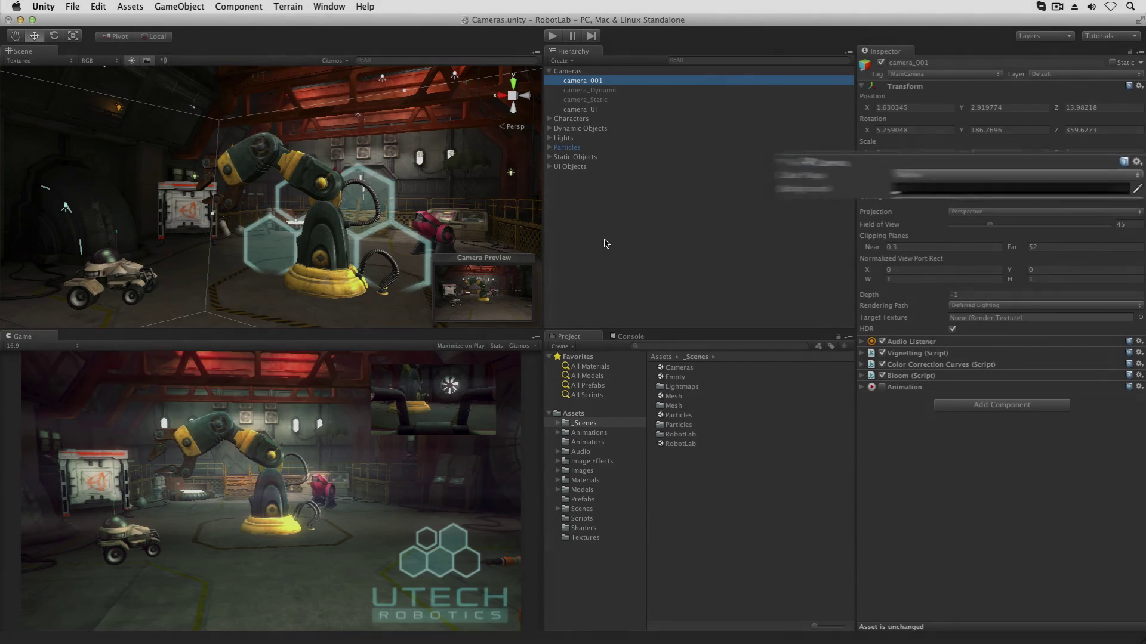
key("Down")
key("Down")
key("Down")
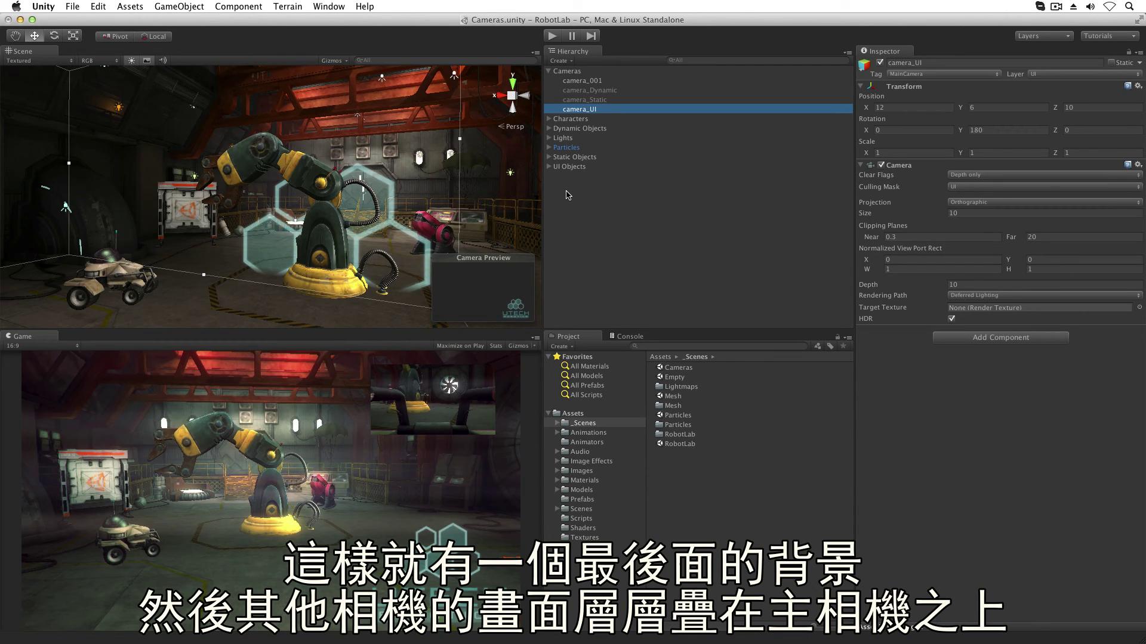
- Review which layers camera_001's culling mask includes
left_click(599, 81)
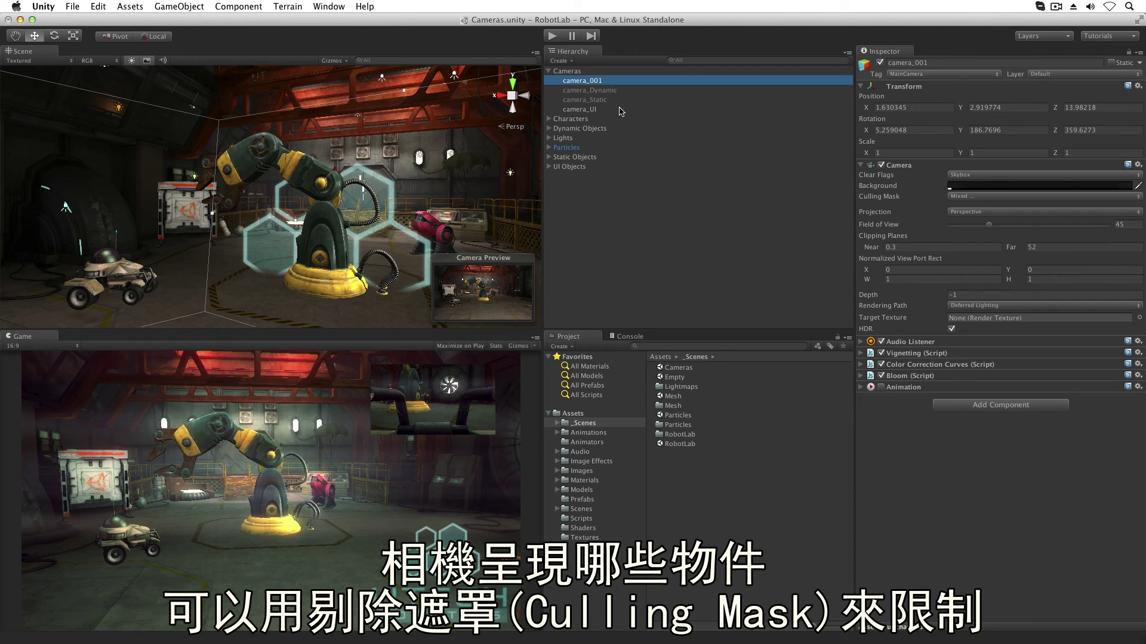
mouse_move(881, 201)
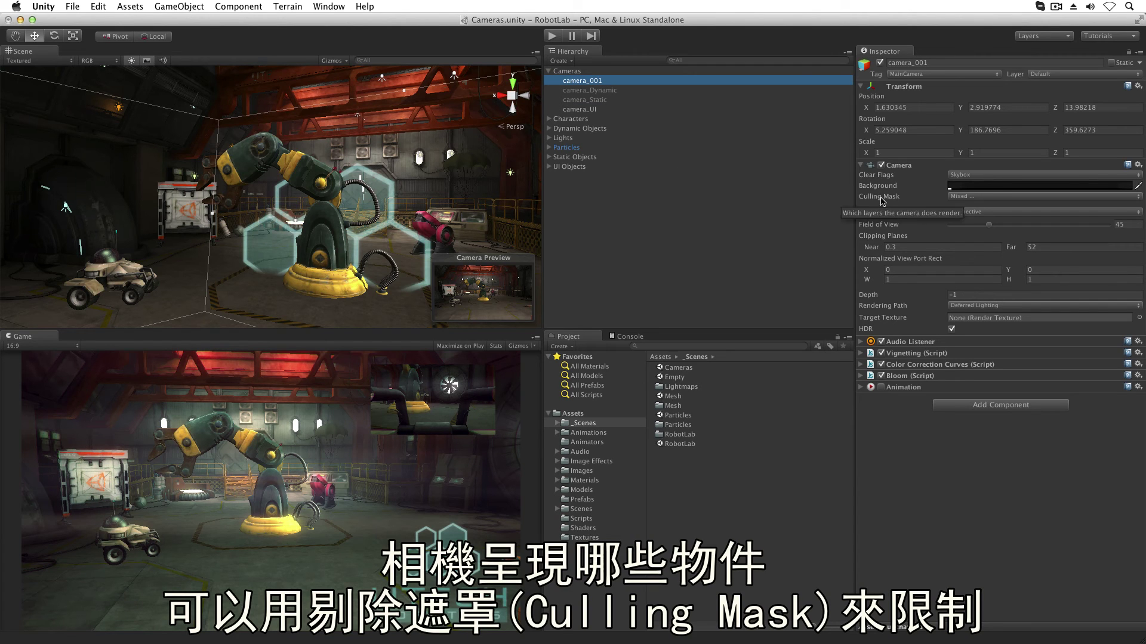
left_click(985, 197)
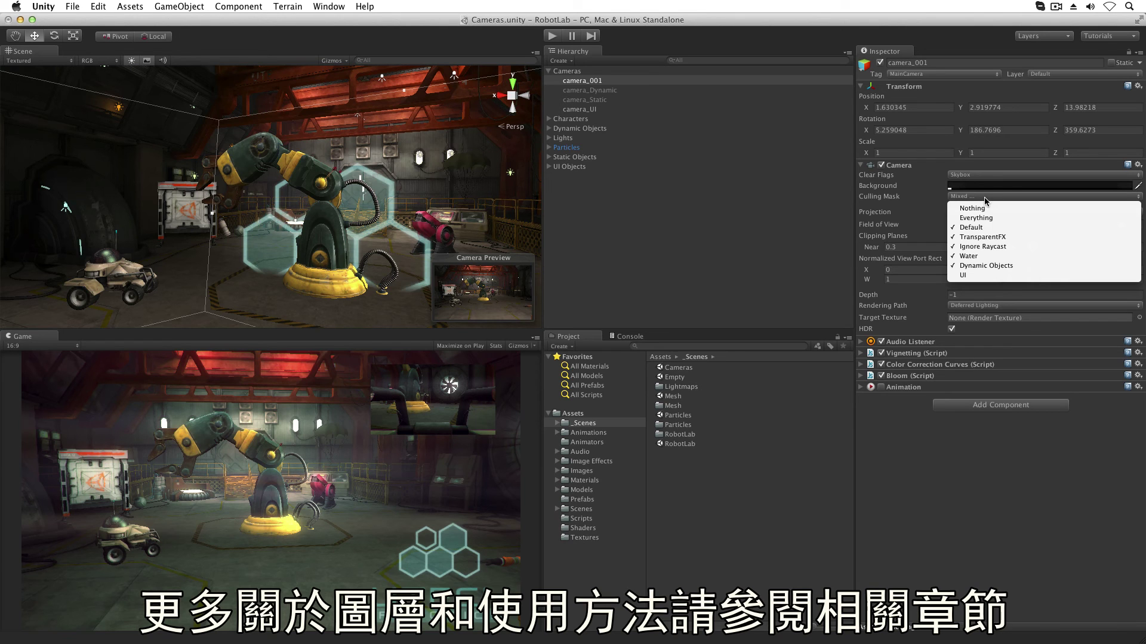
- Inspect the layer assigned to UIPlane inside the UI Objects group
left_click(549, 166)
left_click(549, 167)
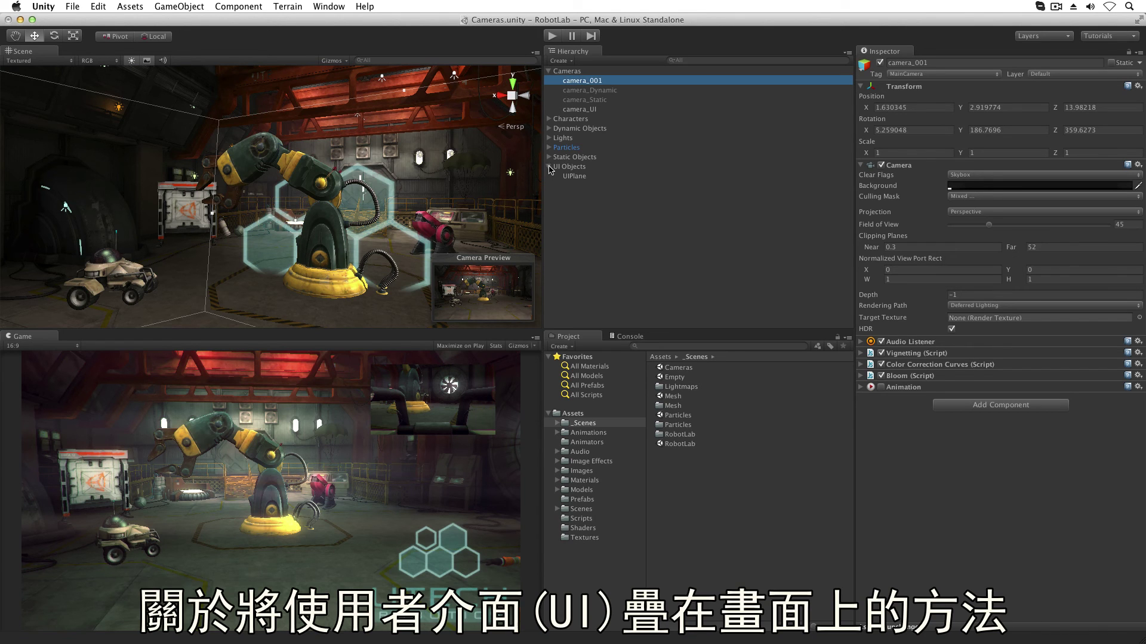
left_click(591, 177)
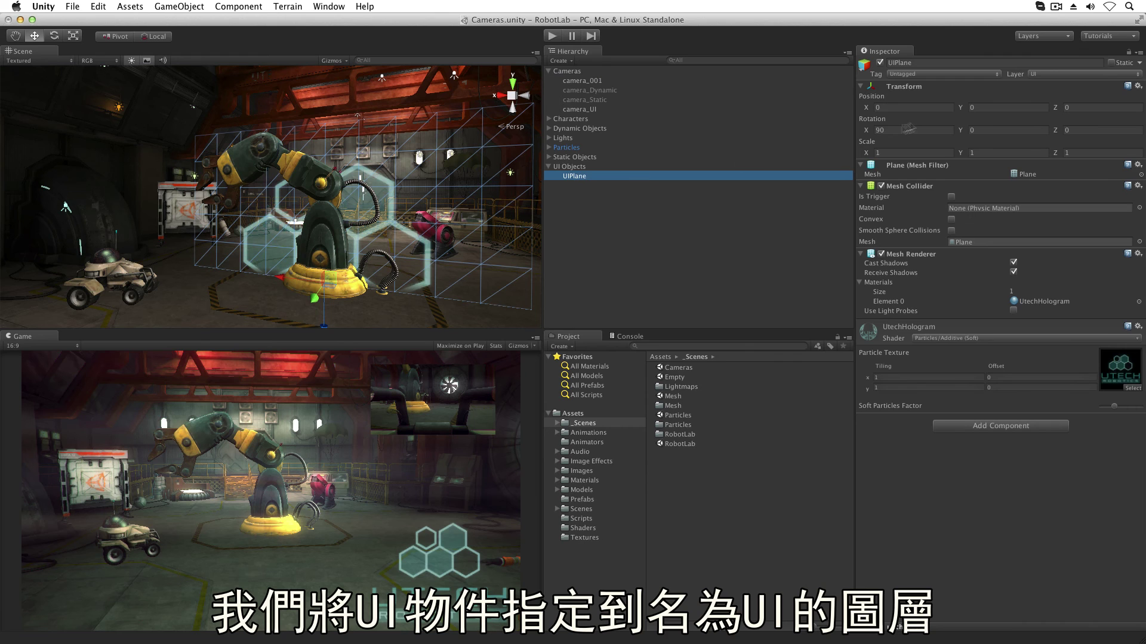
left_click(1077, 77)
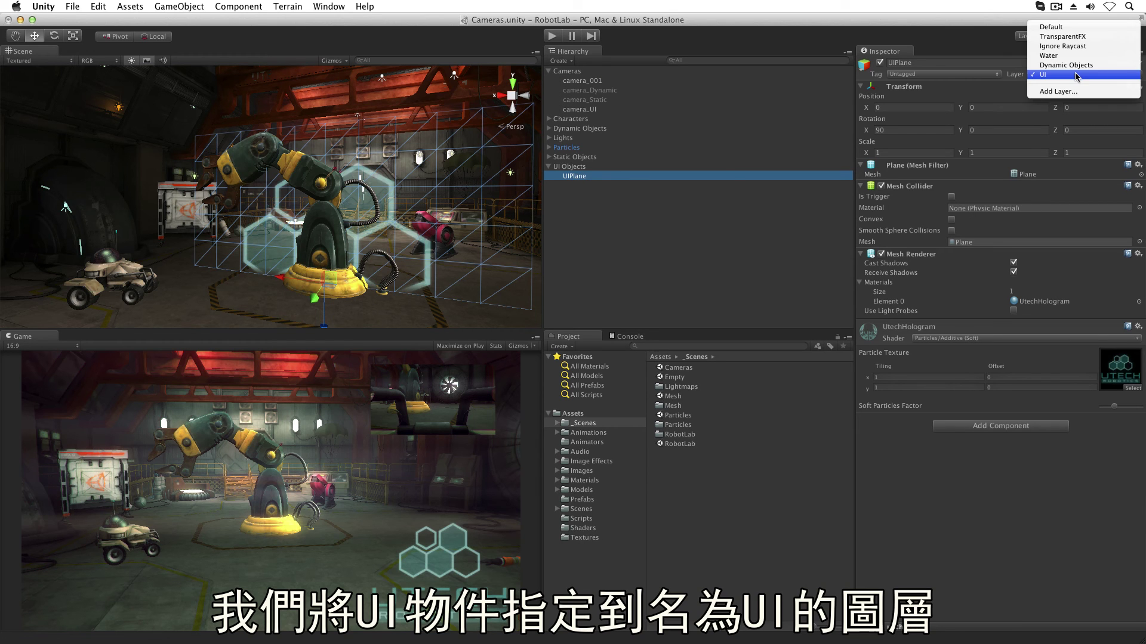
- Review which layers camera_UI's culling mask includes
left_click(589, 111)
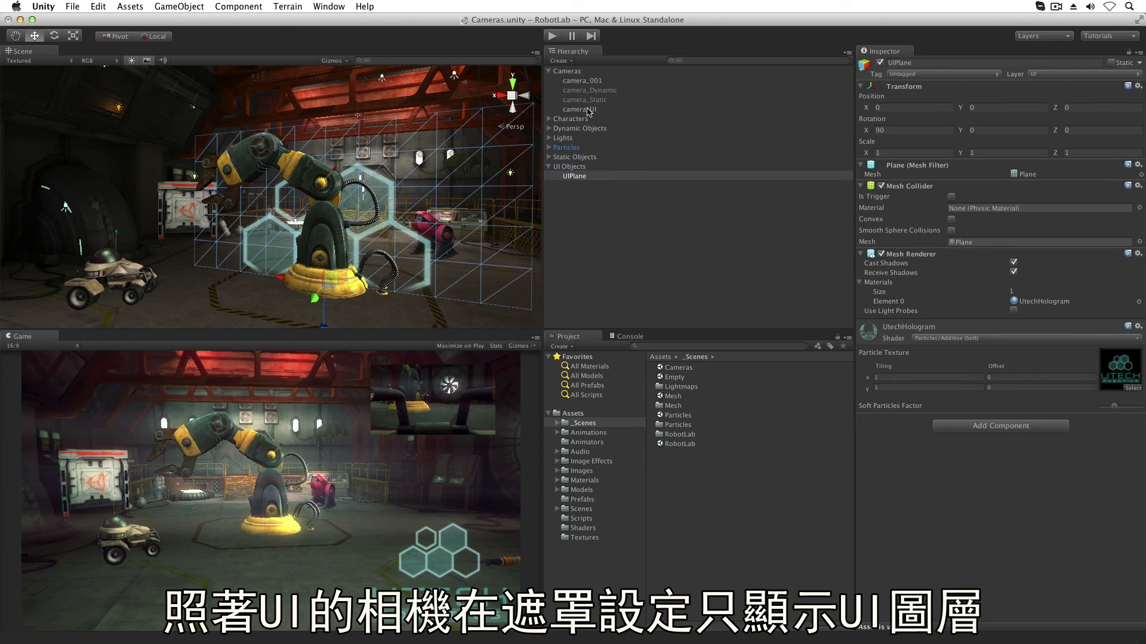
left_click(589, 110)
left_click(989, 186)
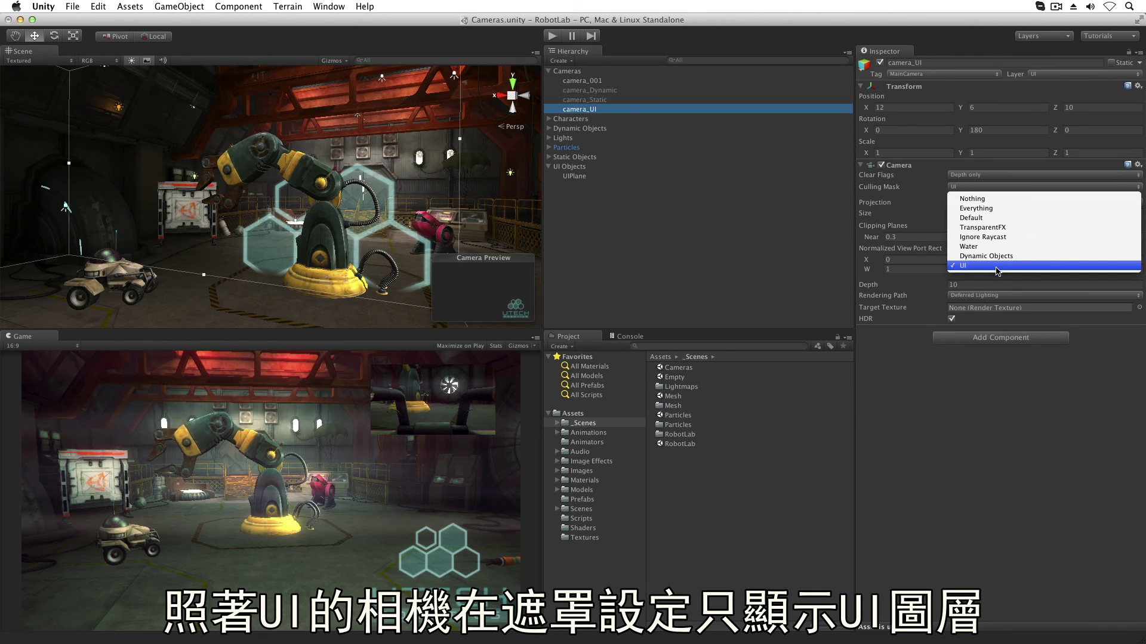
- Review the clear flags options, depth field and projection modes in camera_UI's Camera component
left_click(1022, 175)
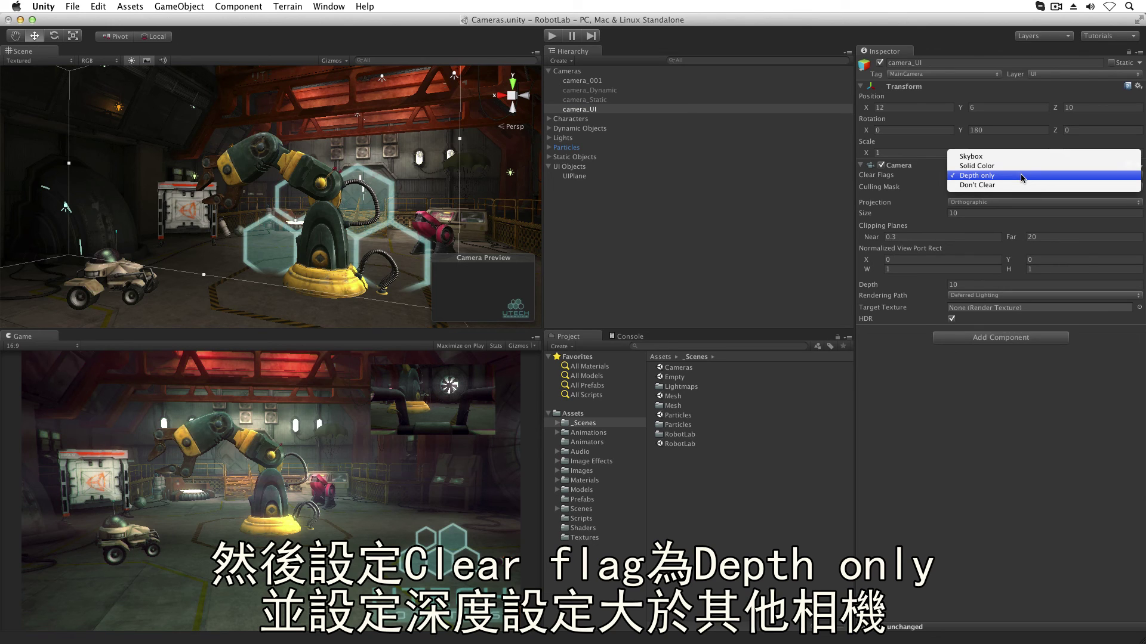
left_click(1021, 176)
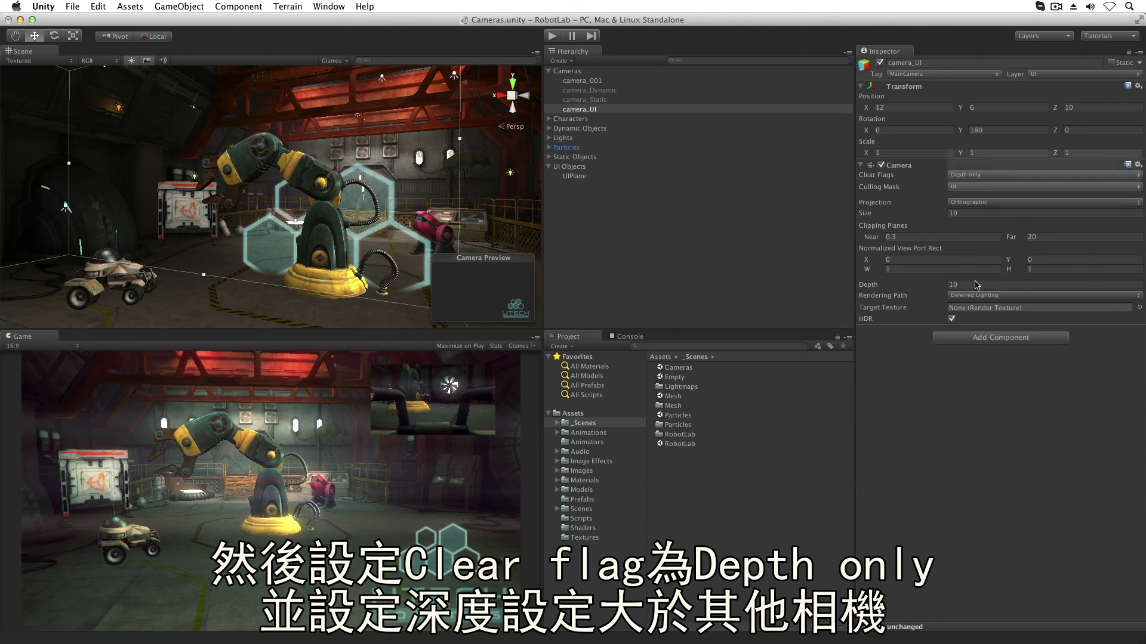
left_click(962, 284)
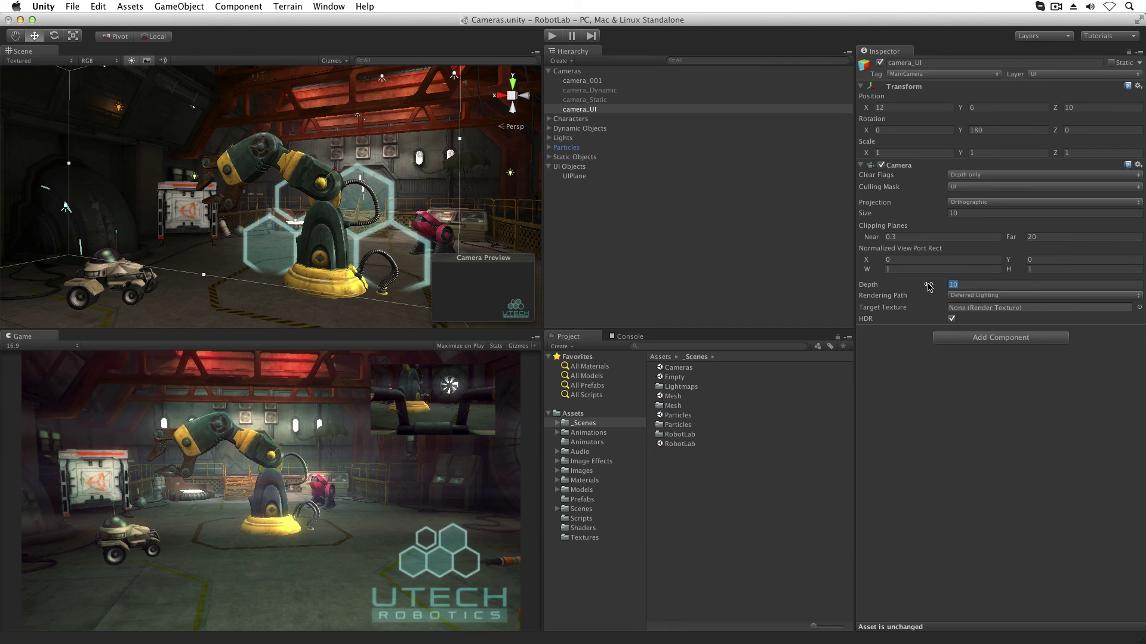
left_click(990, 204)
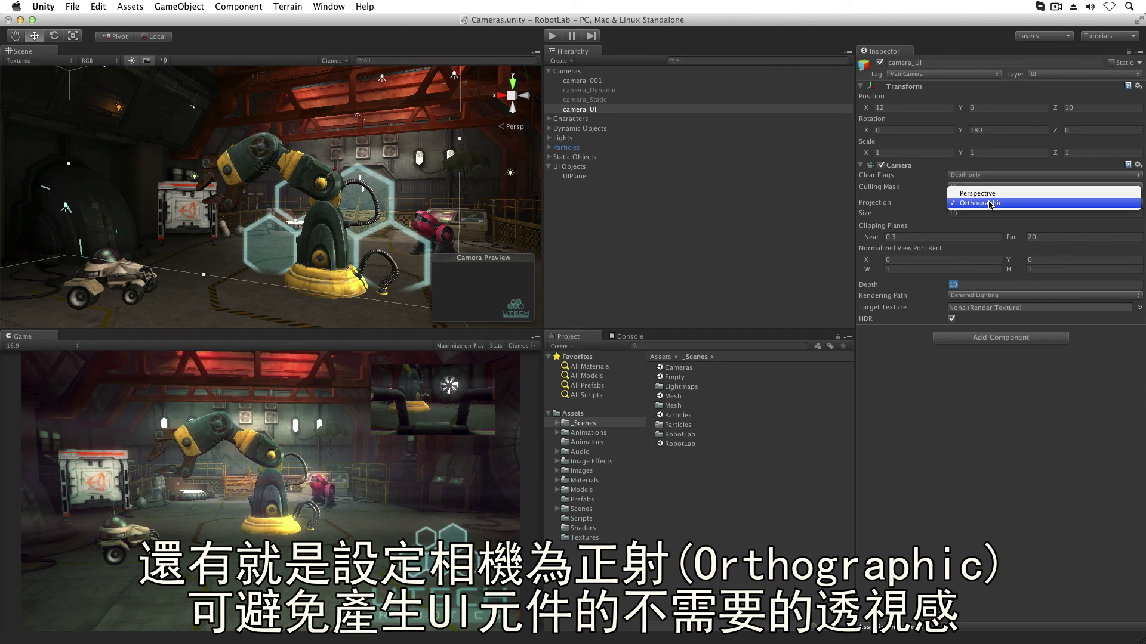
left_click(990, 204)
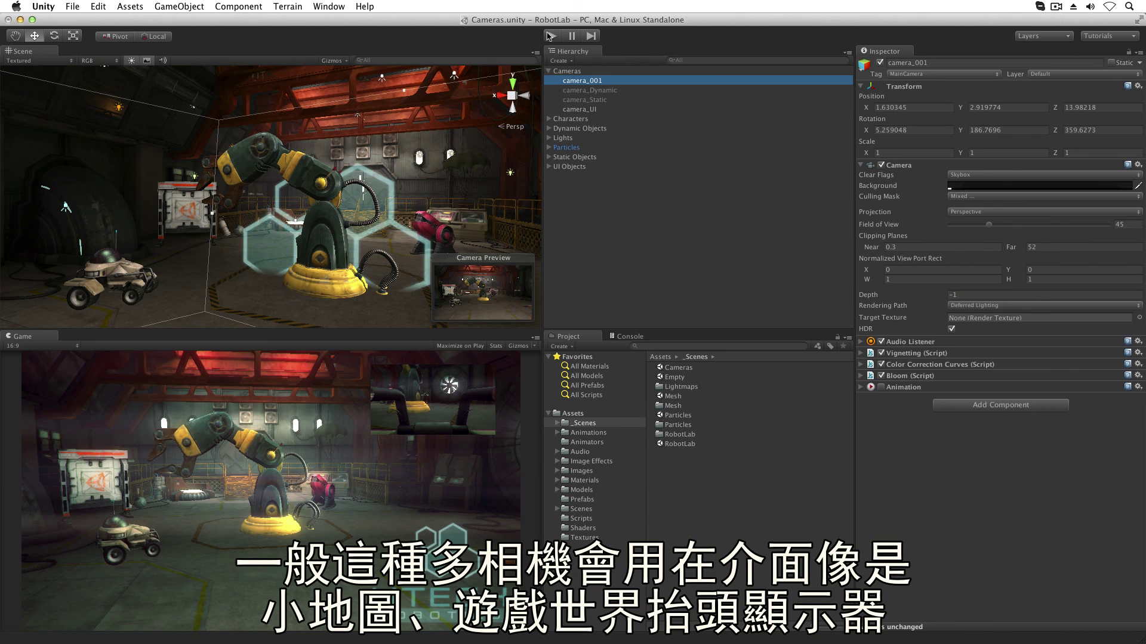
- Select camera_001 in the Cameras group and run the scene in Play mode
left_click(573, 81)
key("super+p")
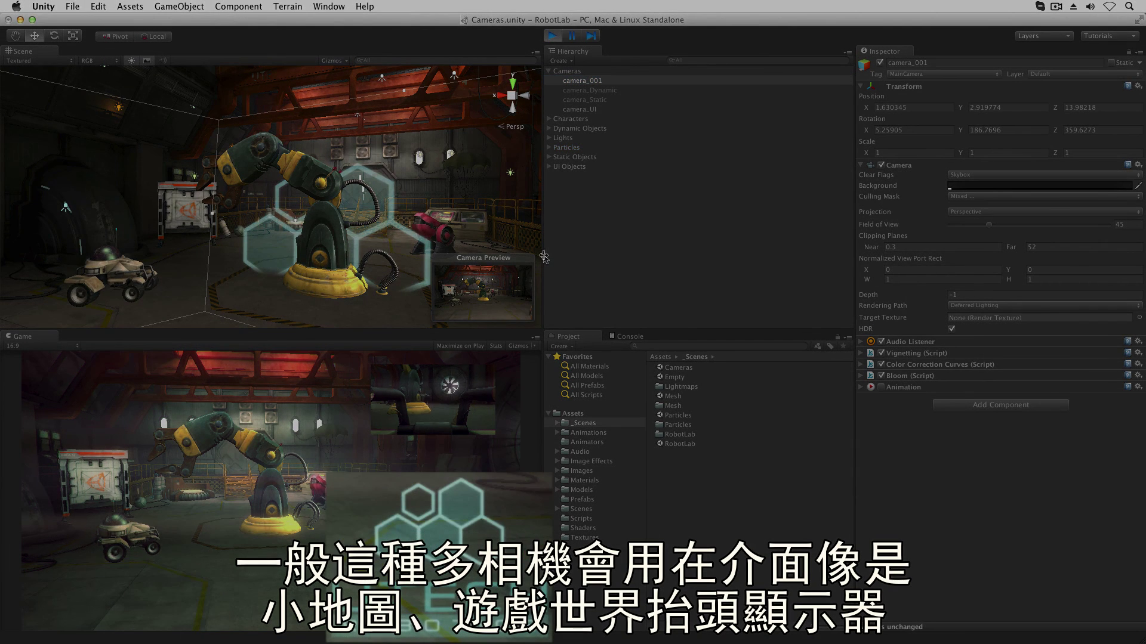